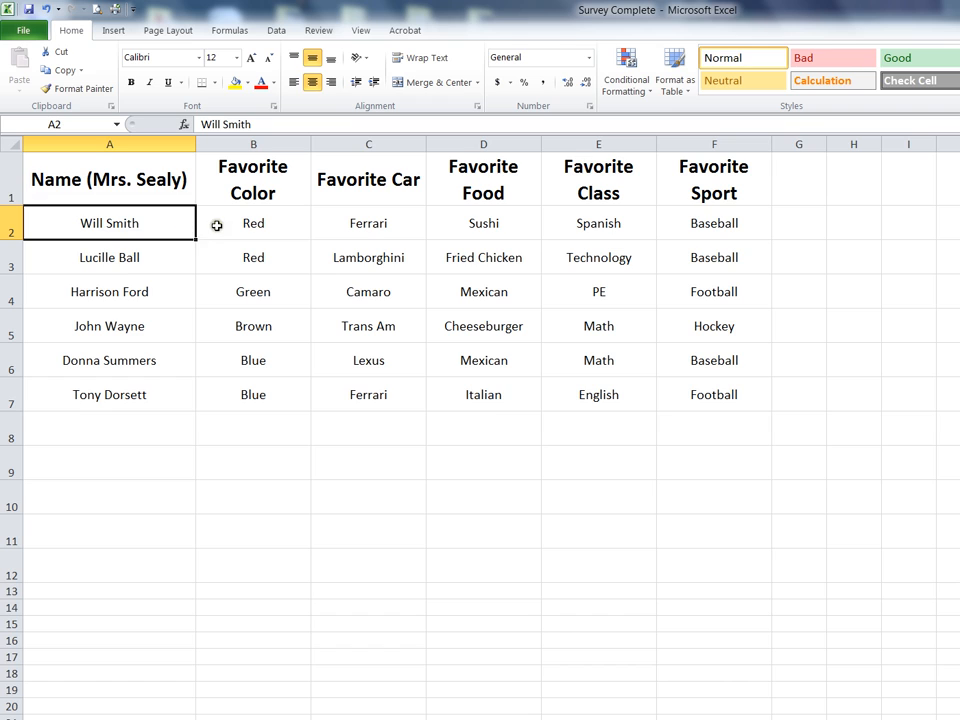
left_click(213, 222)
left_click(380, 221)
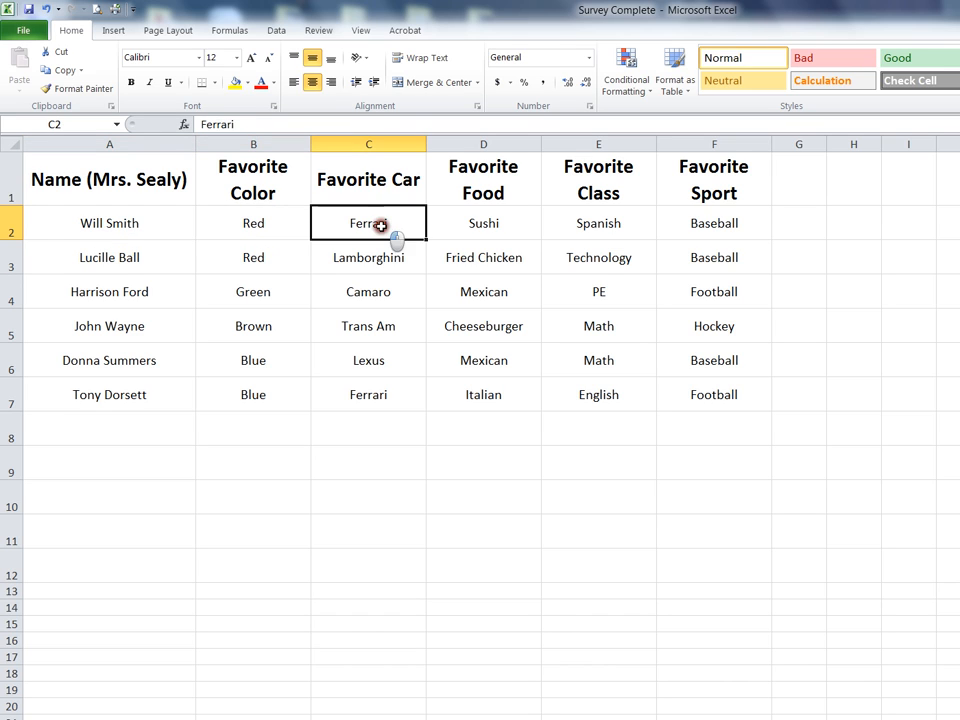
left_click(532, 283)
left_click(249, 290)
left_click(108, 258)
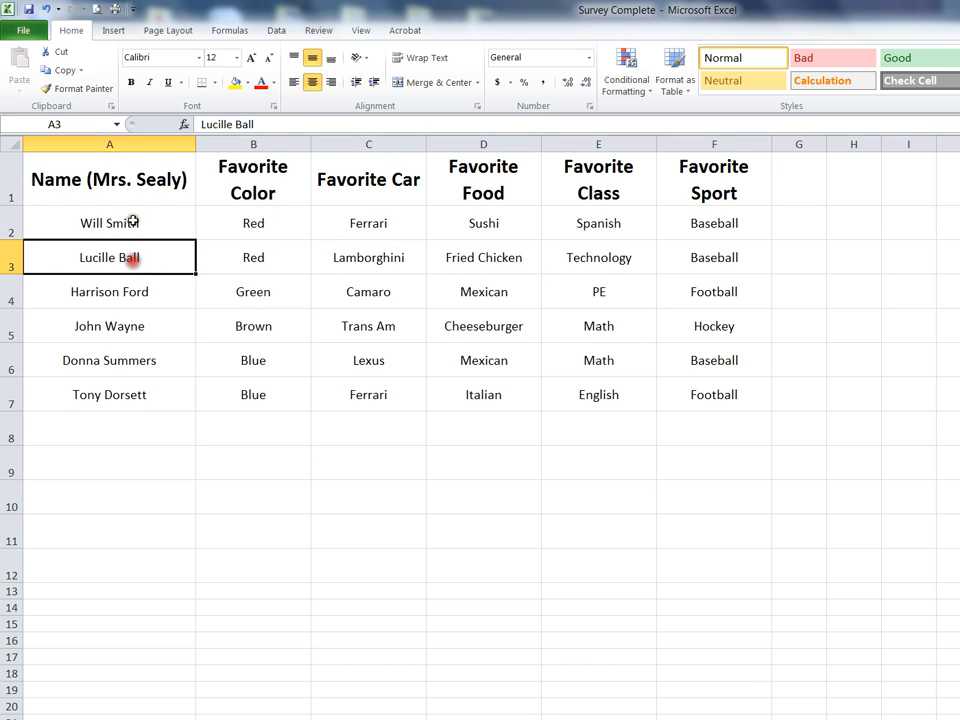
left_click(133, 220)
left_click(139, 189)
left_click(225, 189)
left_click(347, 189)
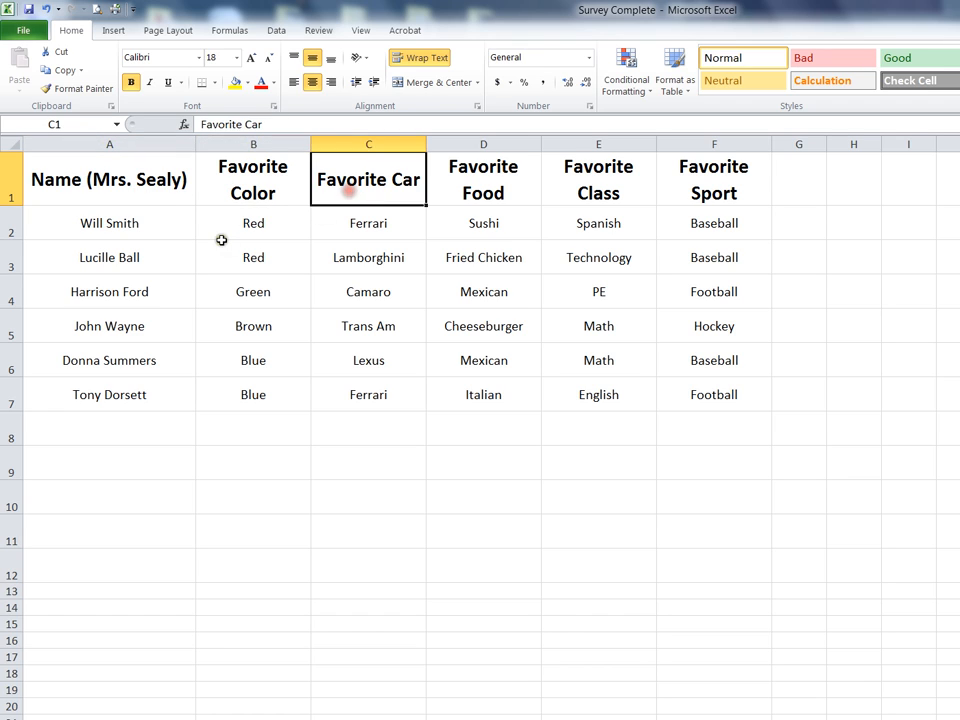
left_click(221, 240)
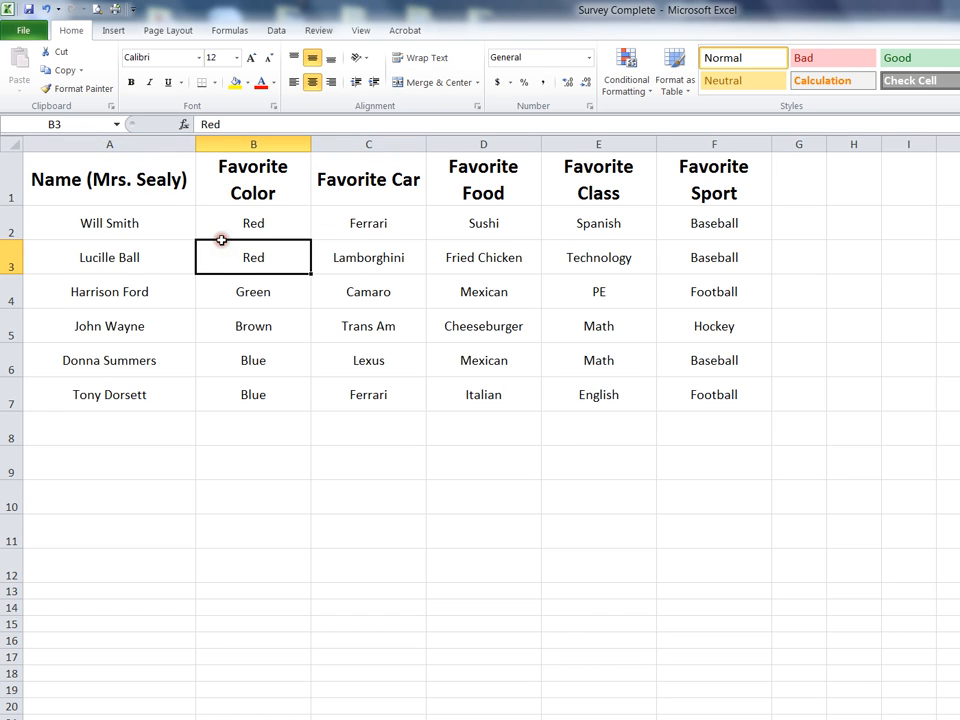
left_click(430, 533)
left_click(885, 486)
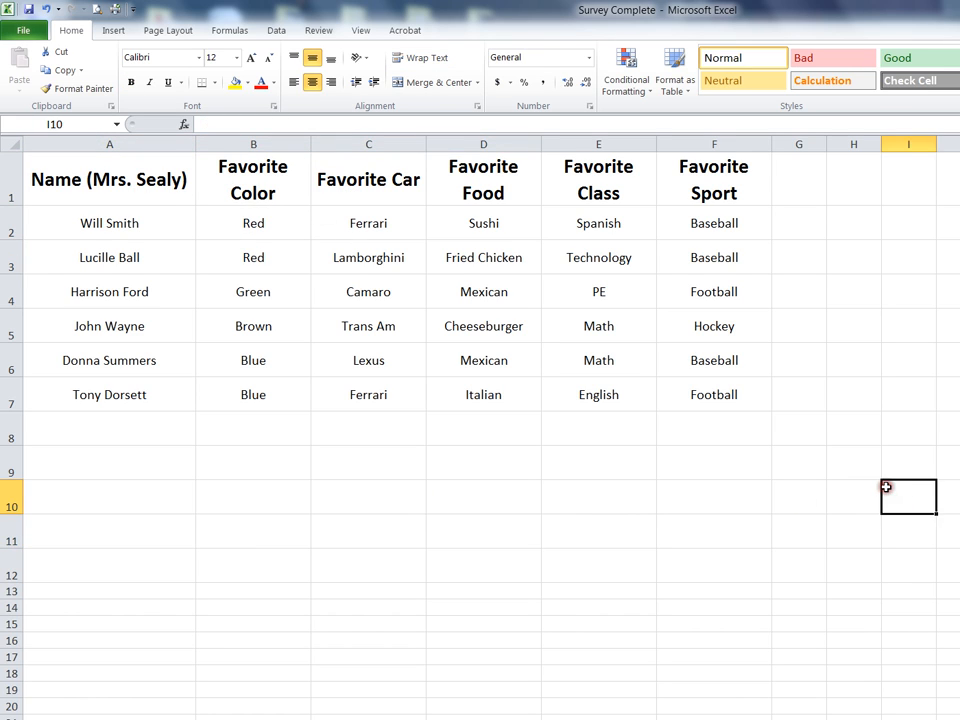
left_click(490, 498)
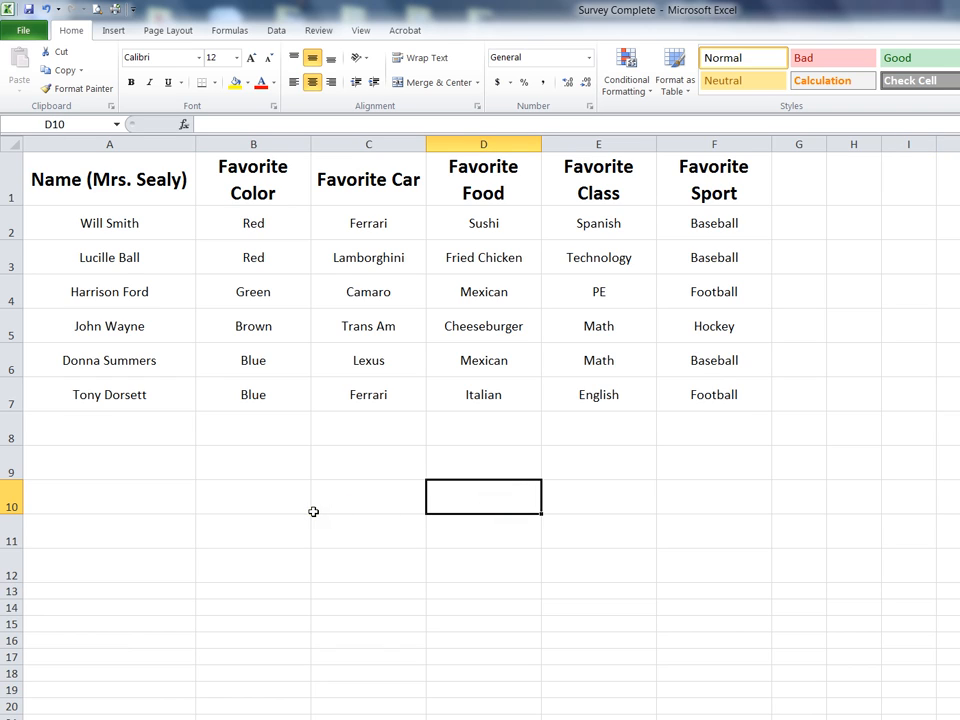
Sort the survey table by the Name column in A to Z order.
left_click(262, 252)
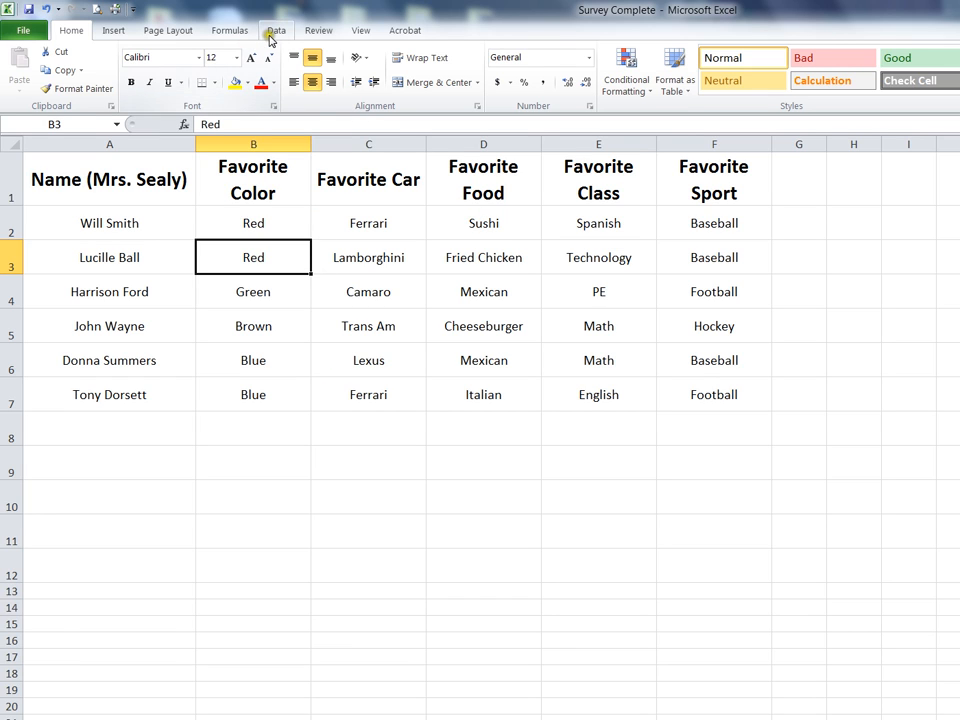
left_click(274, 31)
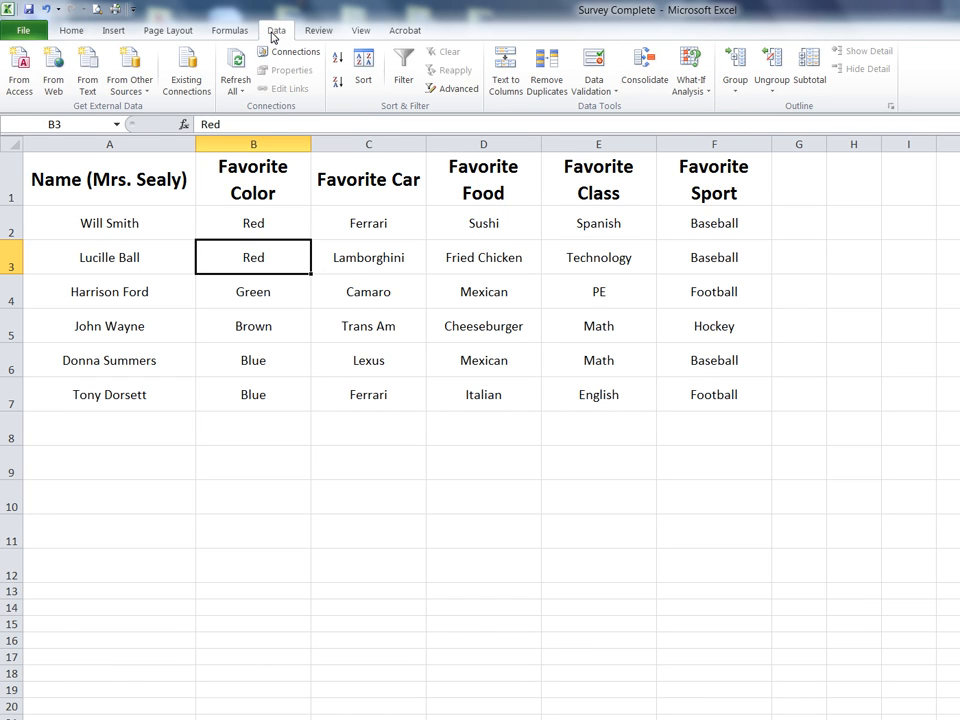
left_click(364, 66)
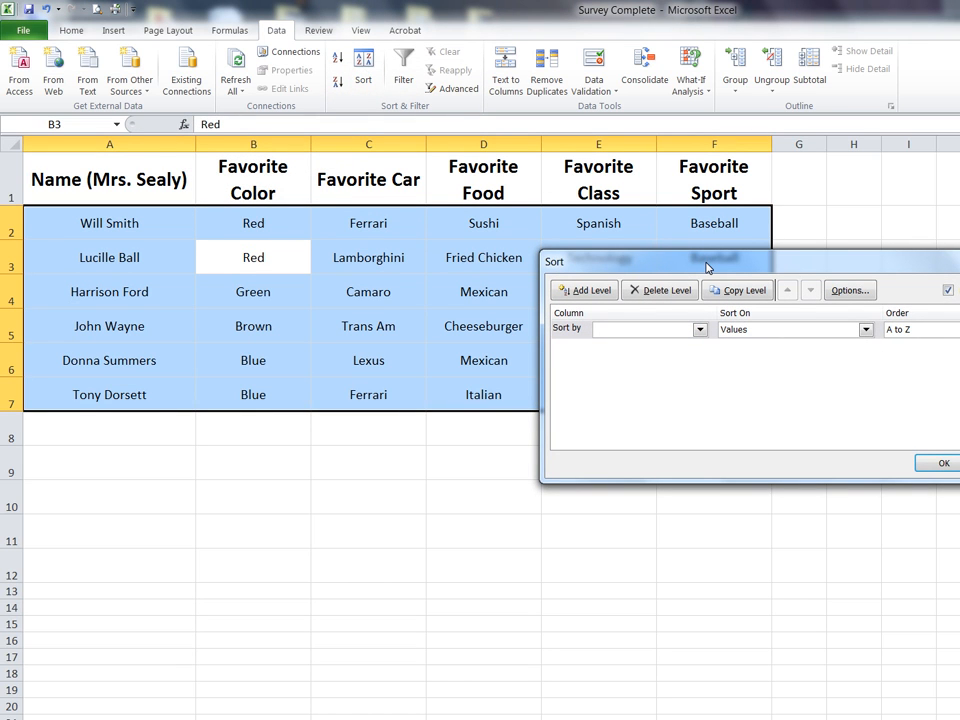
left_click(701, 329)
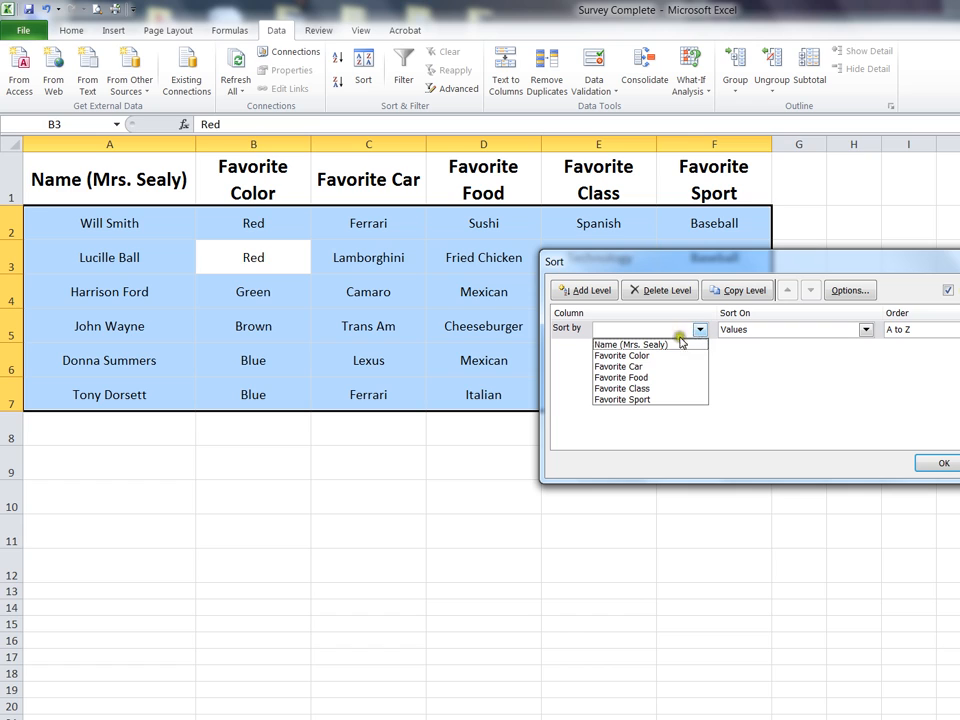
left_click(613, 346)
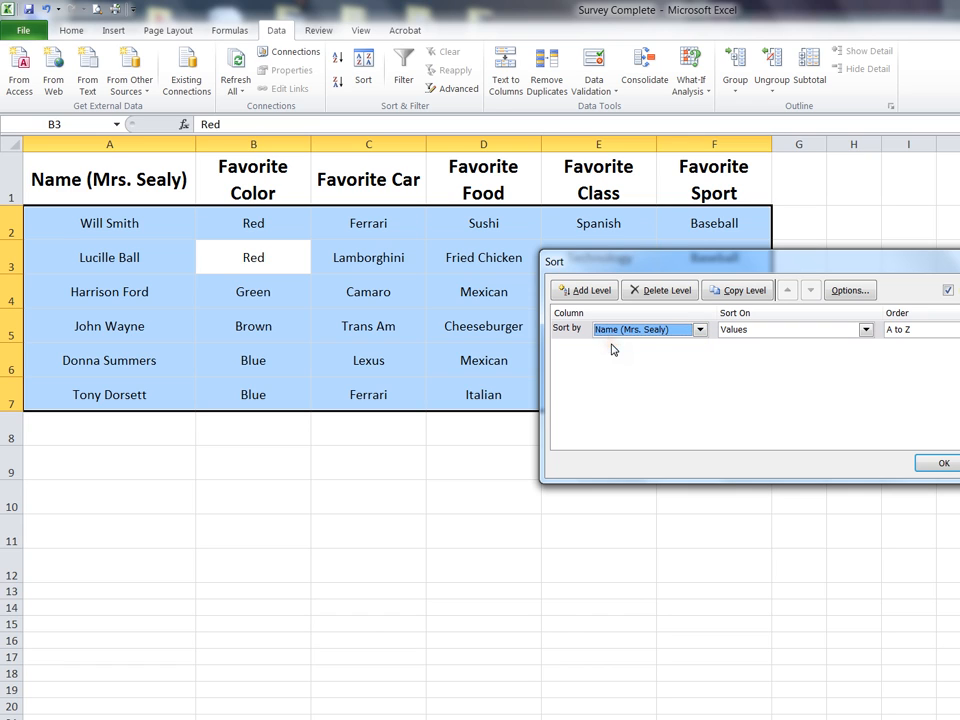
left_click(915, 329)
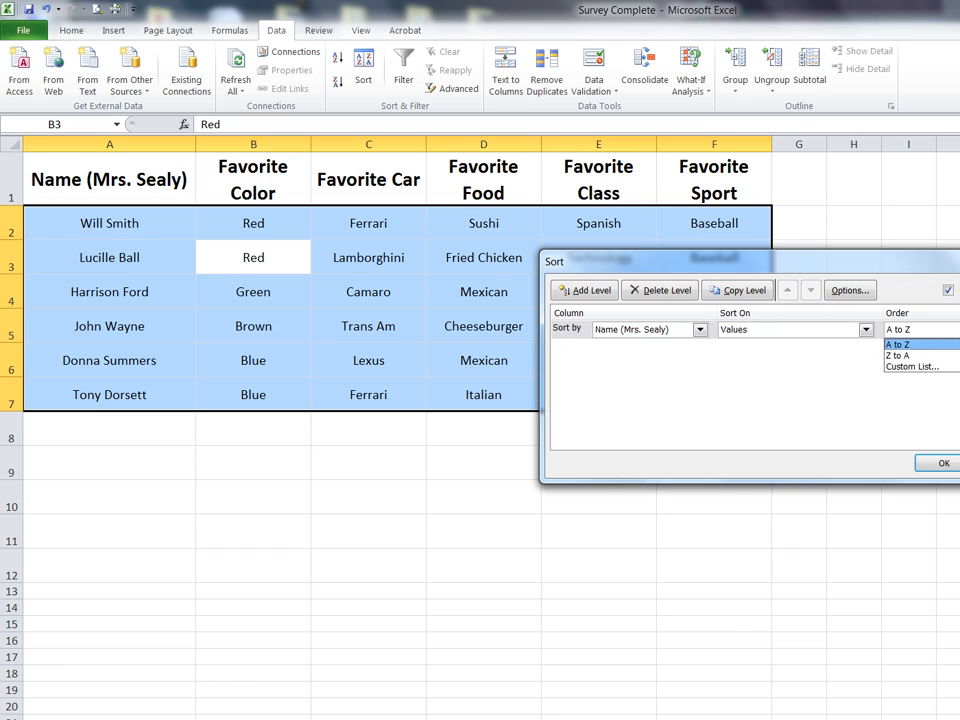
left_click(906, 343)
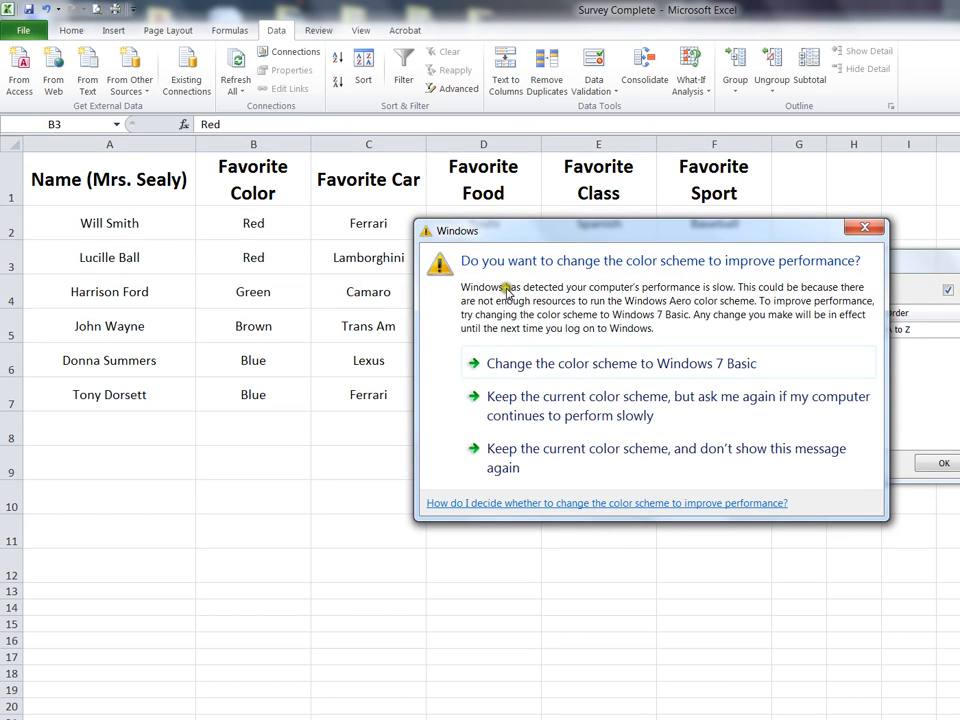
left_click(864, 227)
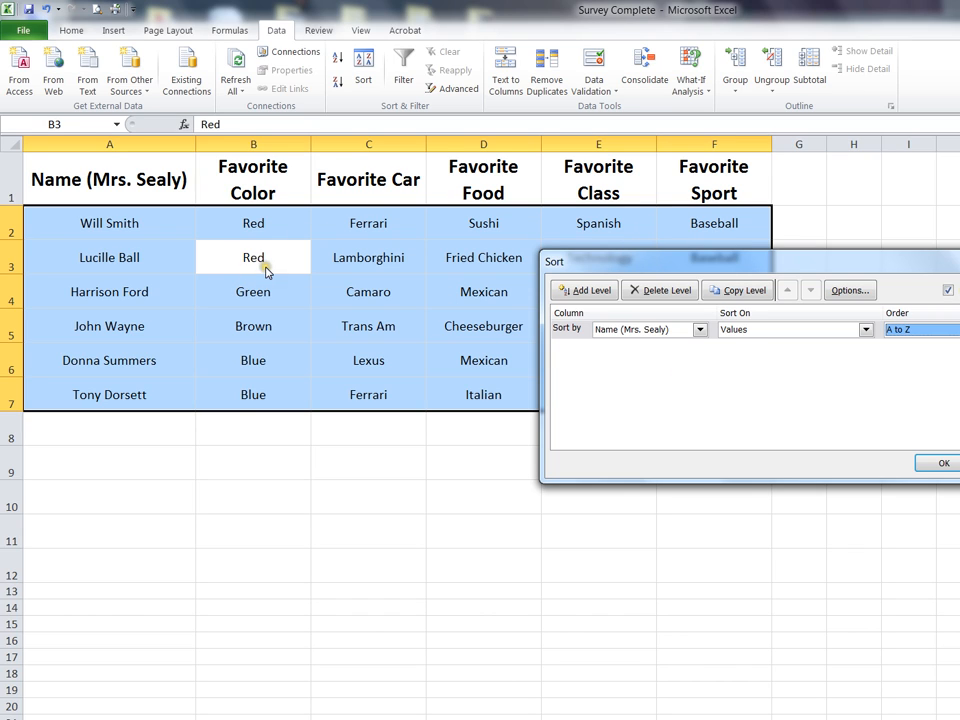
left_click(938, 464)
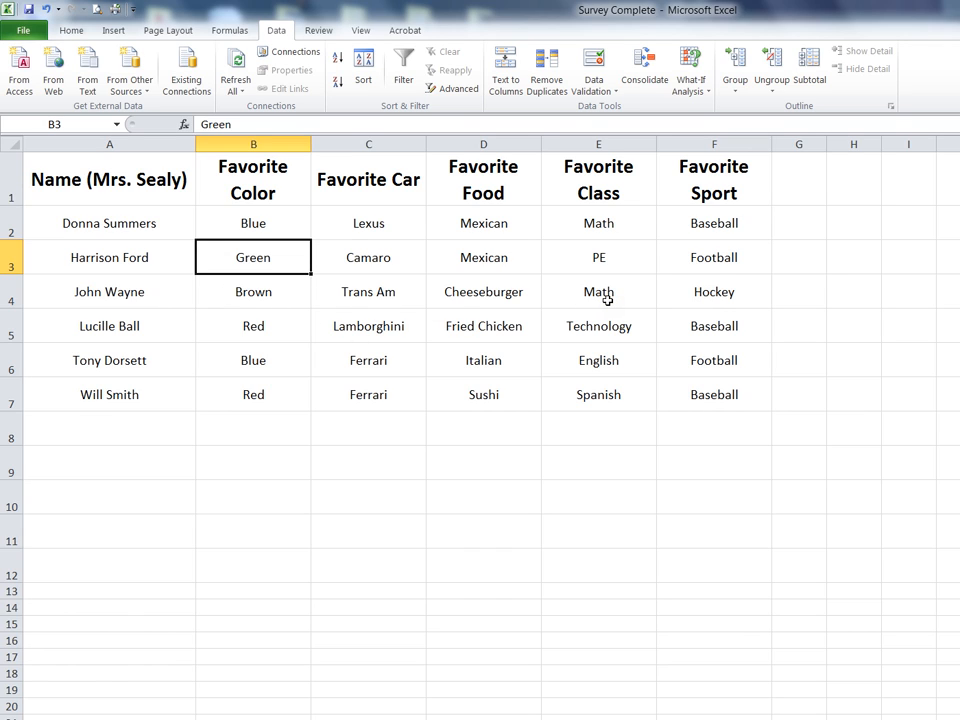
Save a copy of the workbook on the personal P: network drive under the file name Survey Name.
left_click(31, 33)
left_click(37, 80)
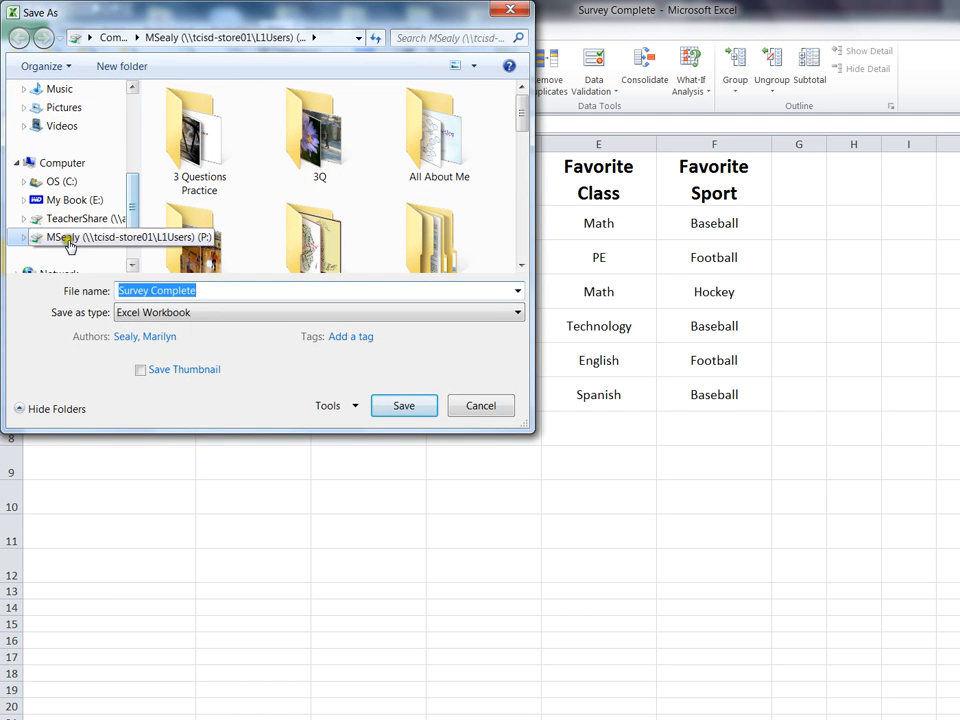
left_click(69, 245)
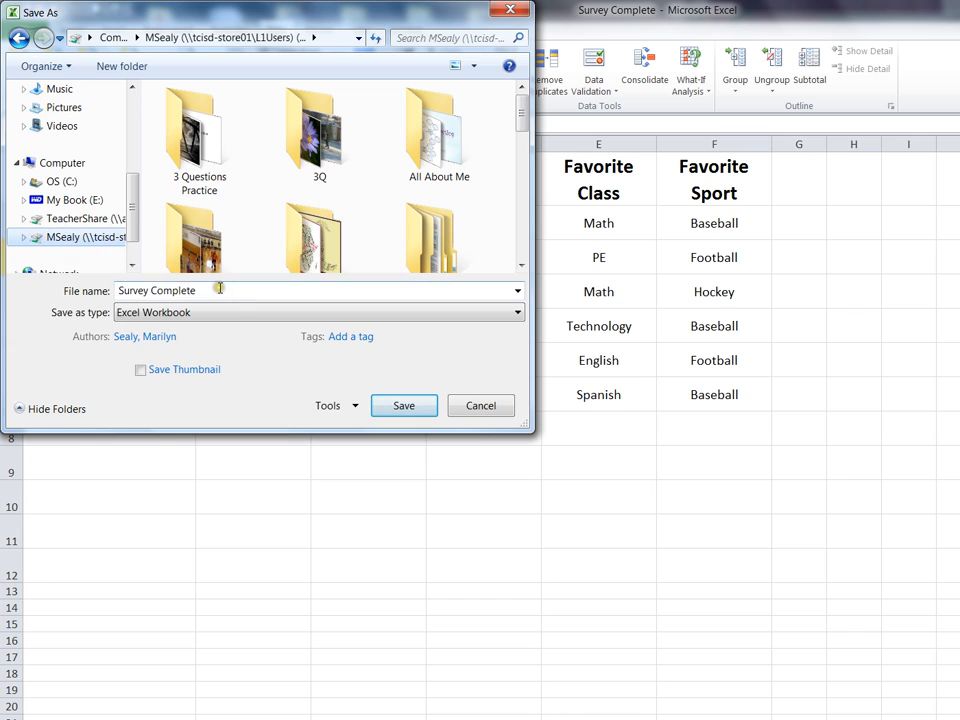
left_click(186, 286)
left_click_drag(206, 290, 151, 290)
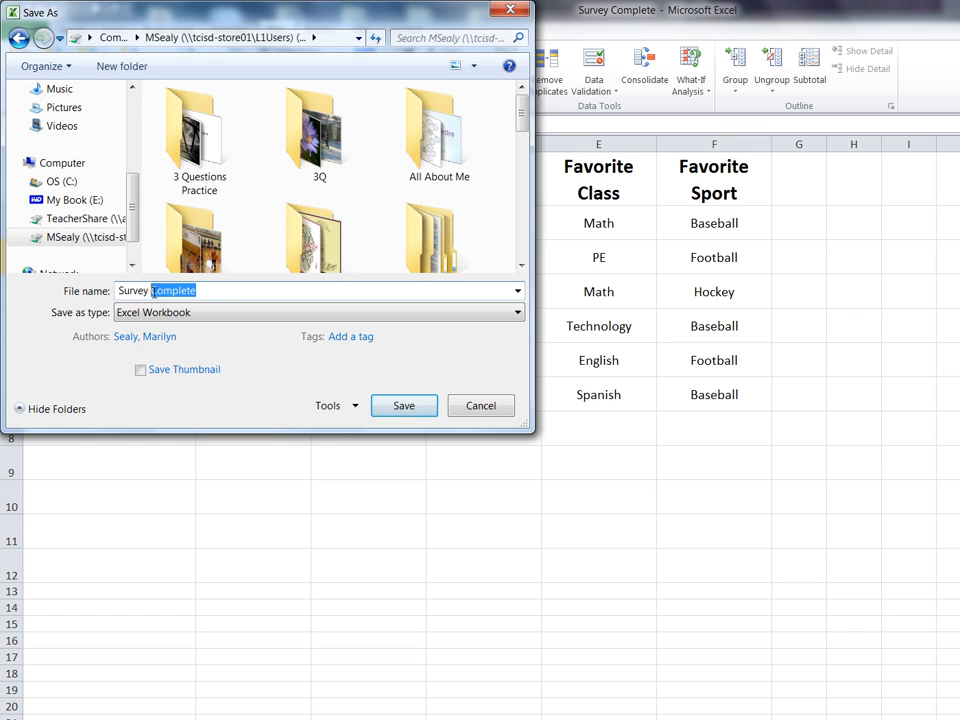
type("Na")
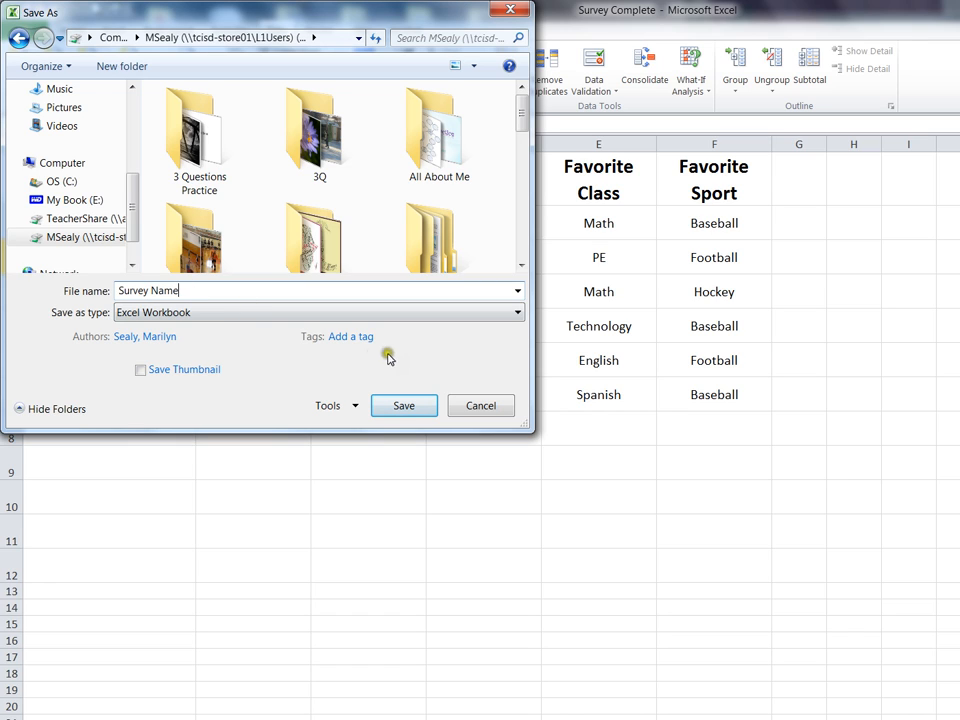
left_click(408, 406)
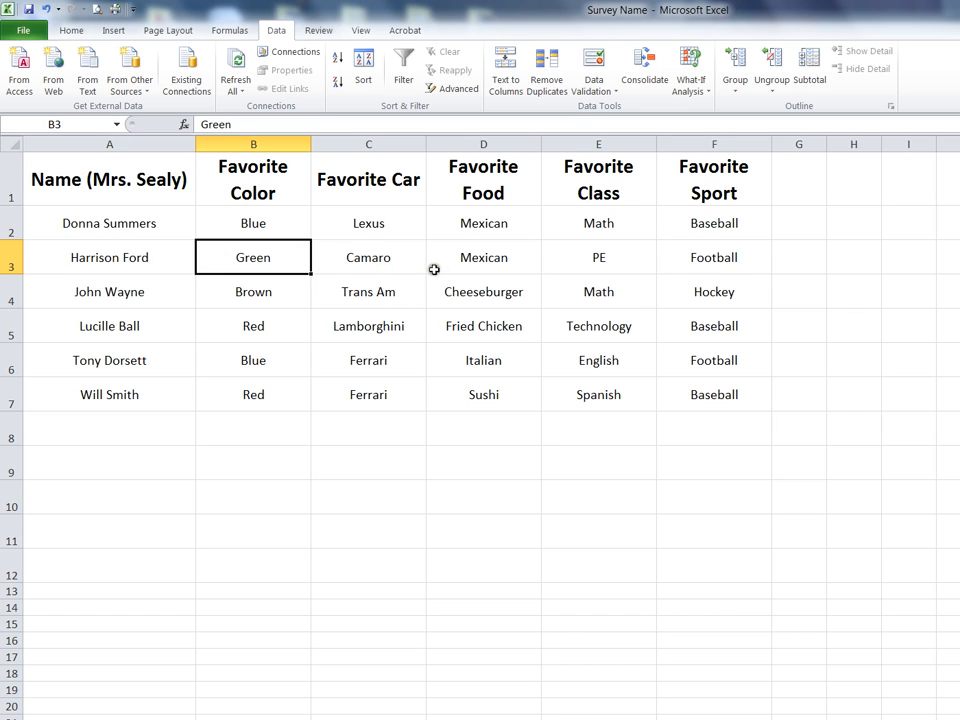
left_click(588, 224)
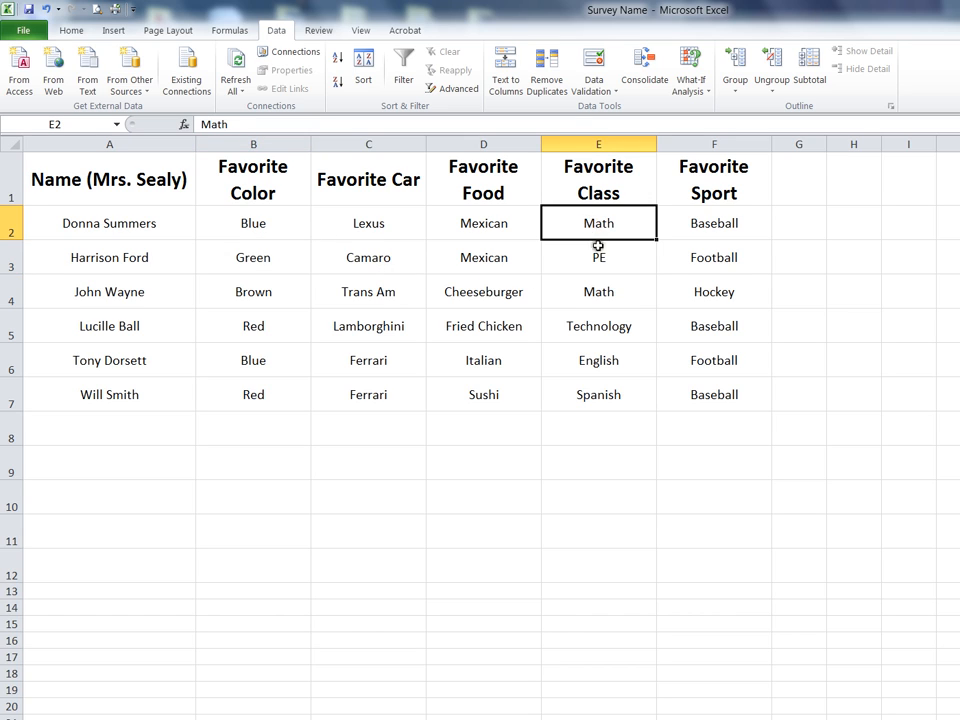
left_click(356, 297)
left_click(245, 287)
left_click(246, 252)
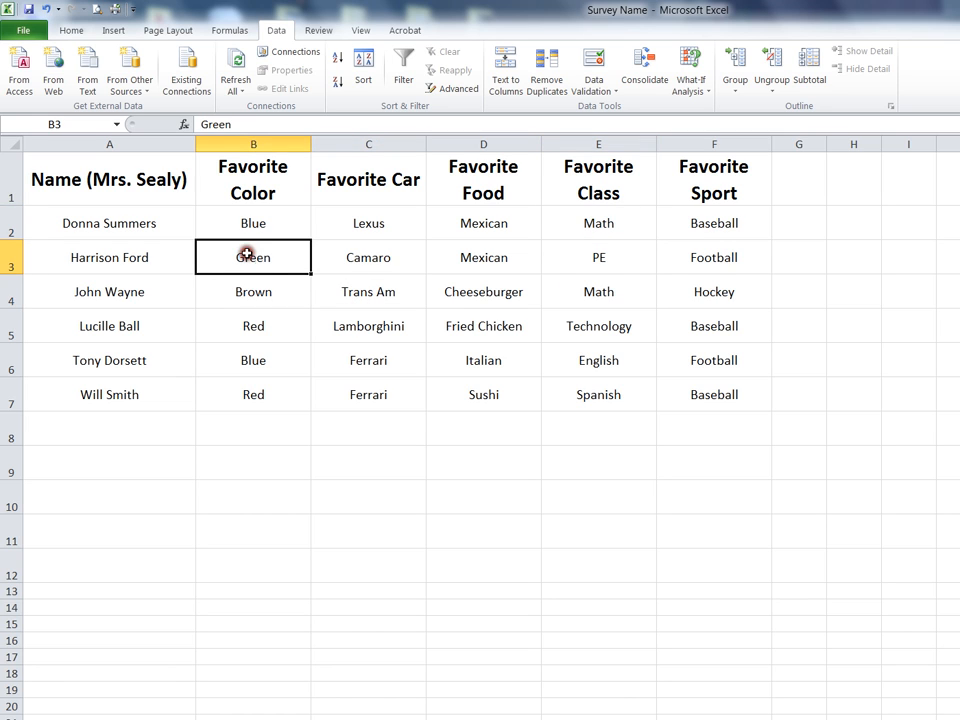
Sort the survey table alphabetically by the Favorite Class column.
left_click(172, 264)
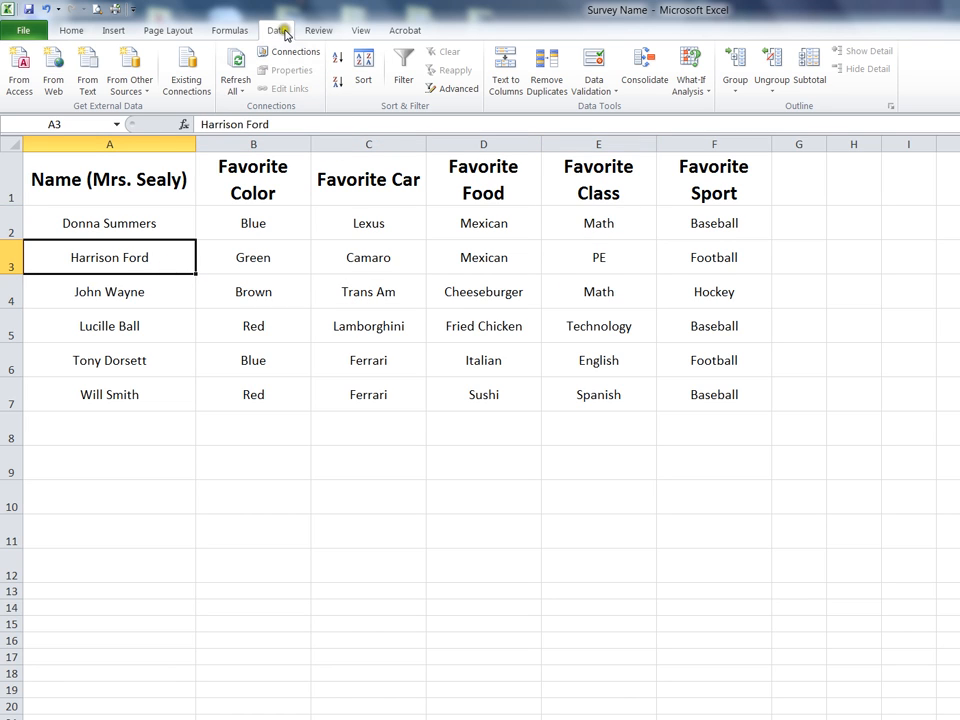
left_click(363, 68)
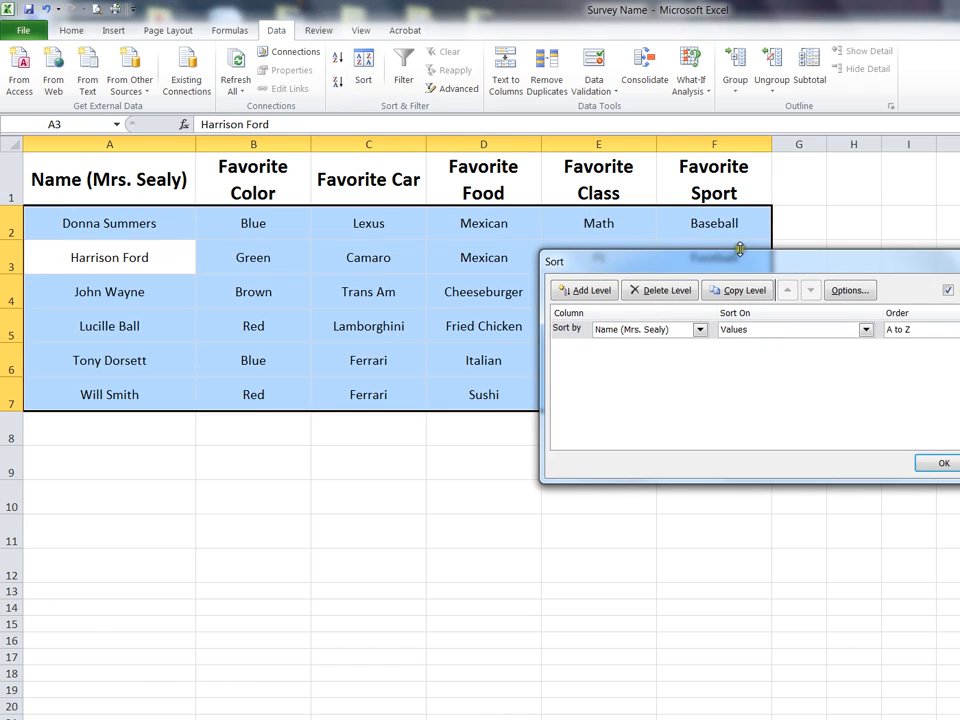
left_click(700, 330)
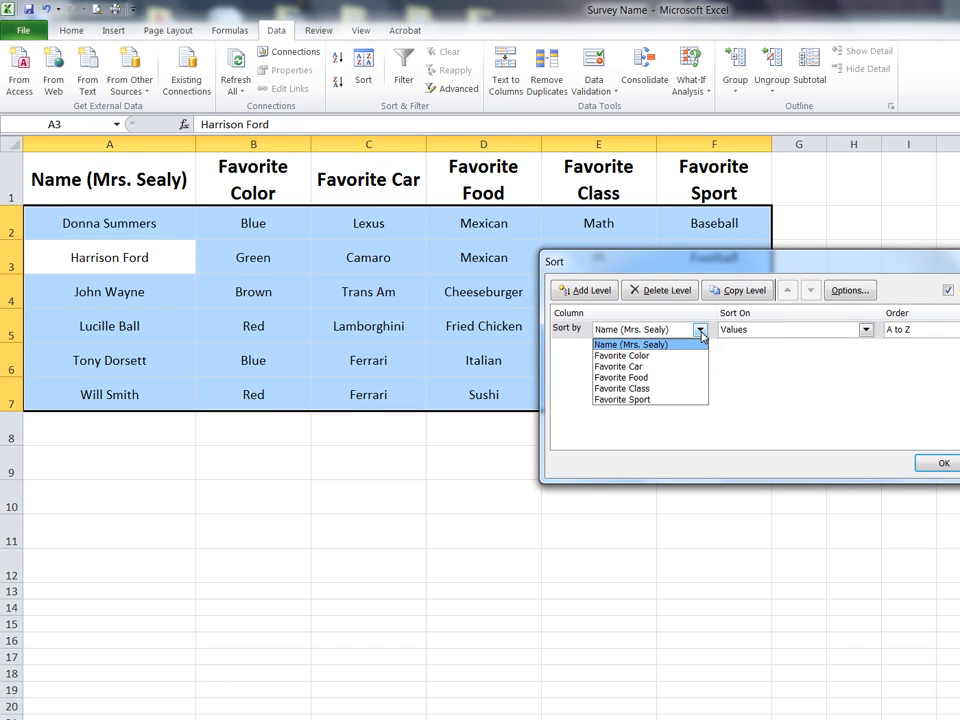
left_click(636, 389)
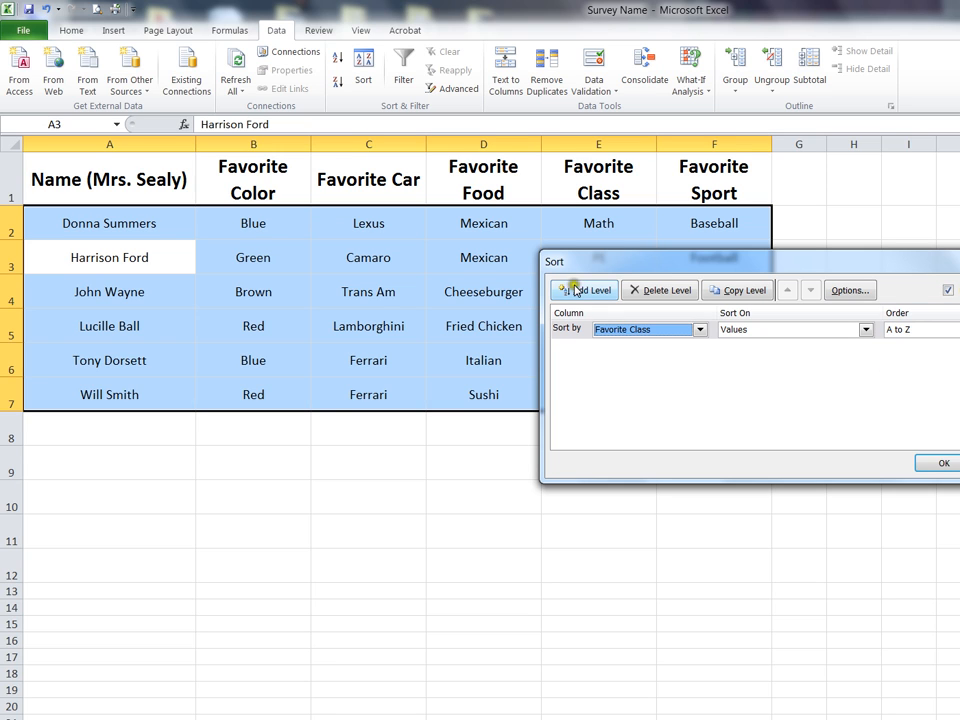
left_click_drag(634, 263, 609, 446)
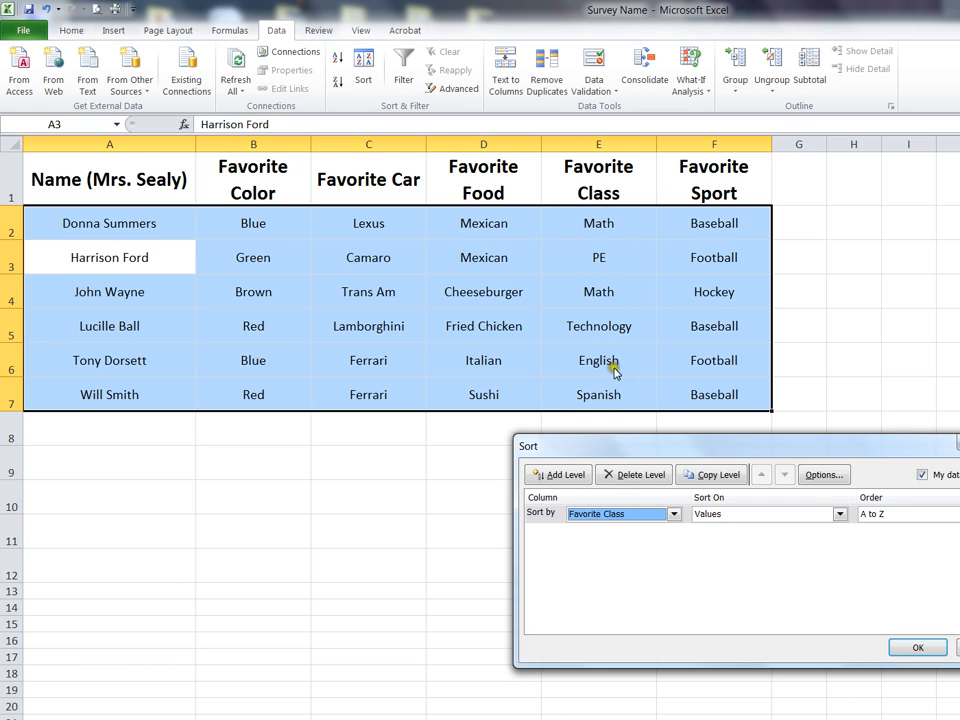
left_click(914, 649)
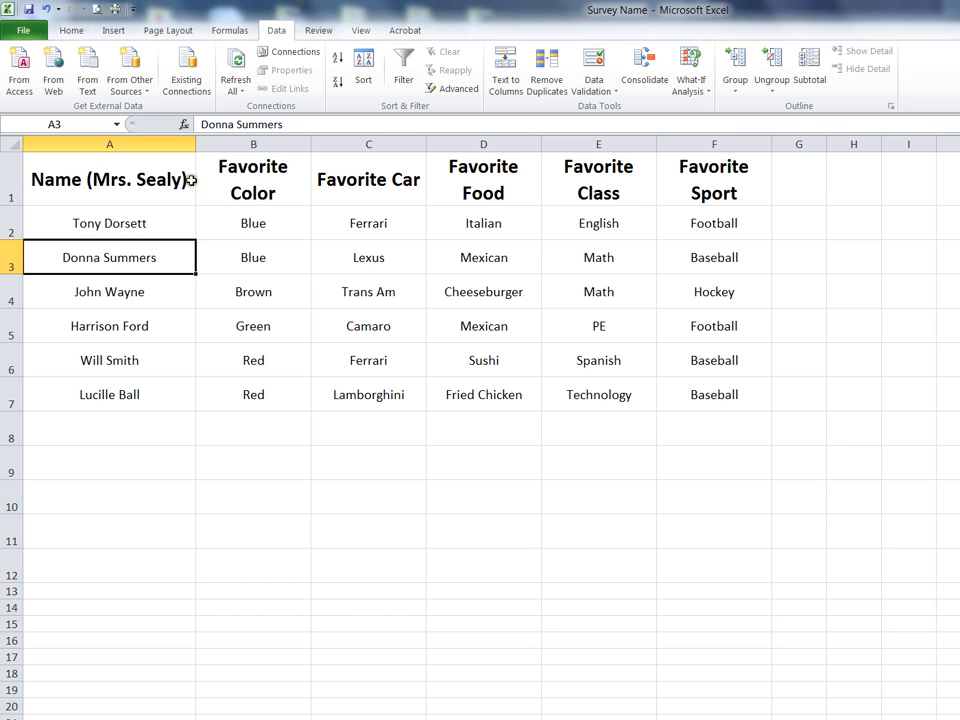
Save a copy of the class-sorted workbook in the same folder under the file name Survey Class.
left_click(18, 30)
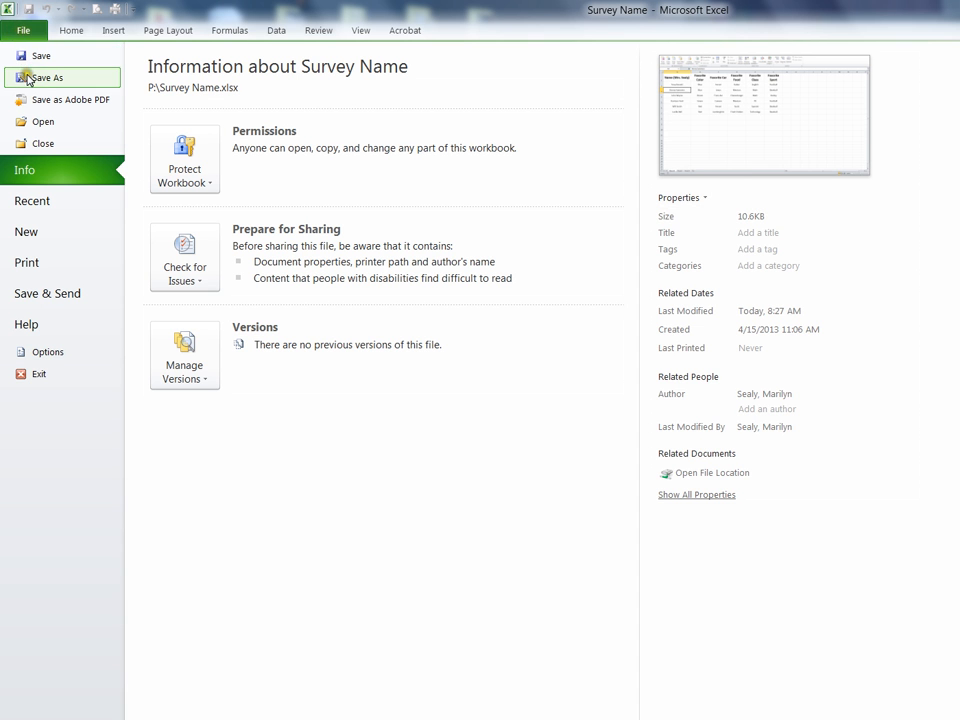
left_click(30, 77)
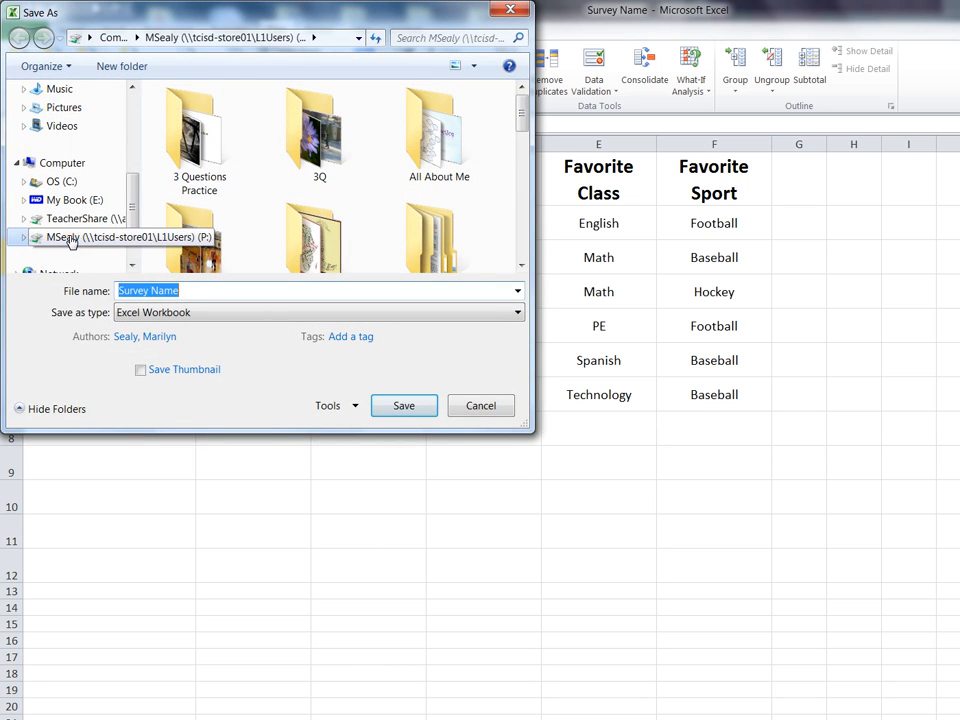
left_click(182, 290)
key("BackSpace")
key("BackSpace")
key("BackSpace")
key("BackSpace")
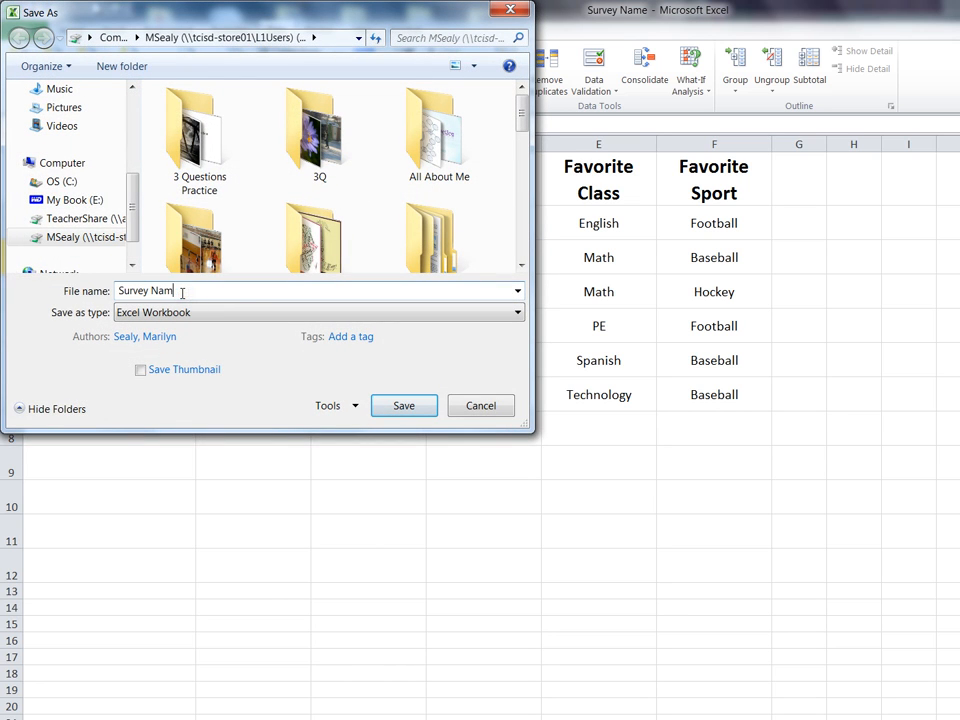
type("Class")
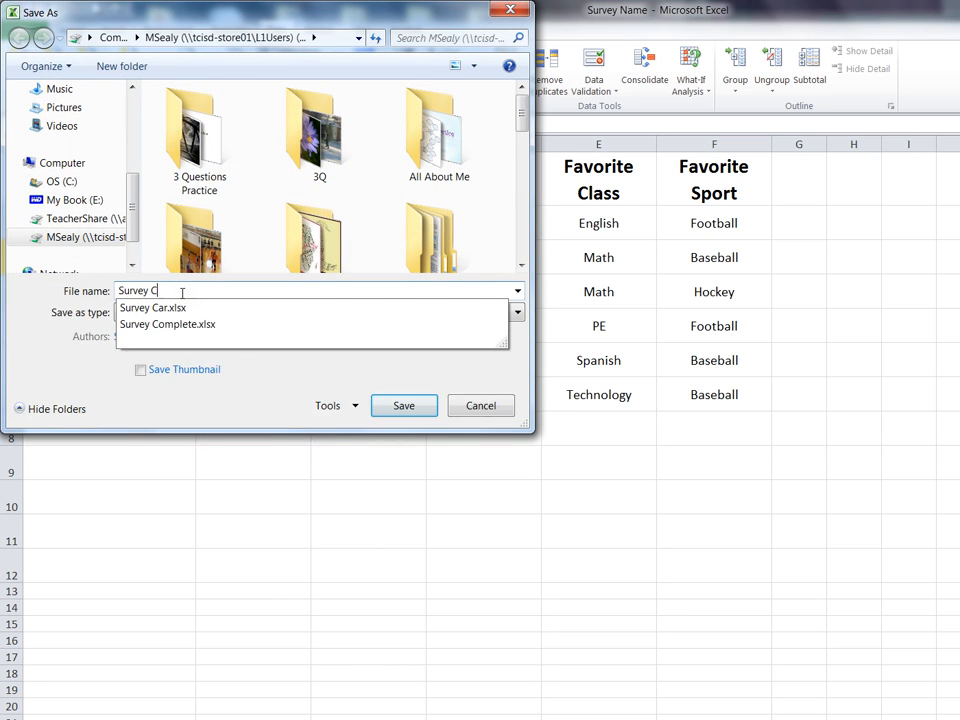
left_click(421, 404)
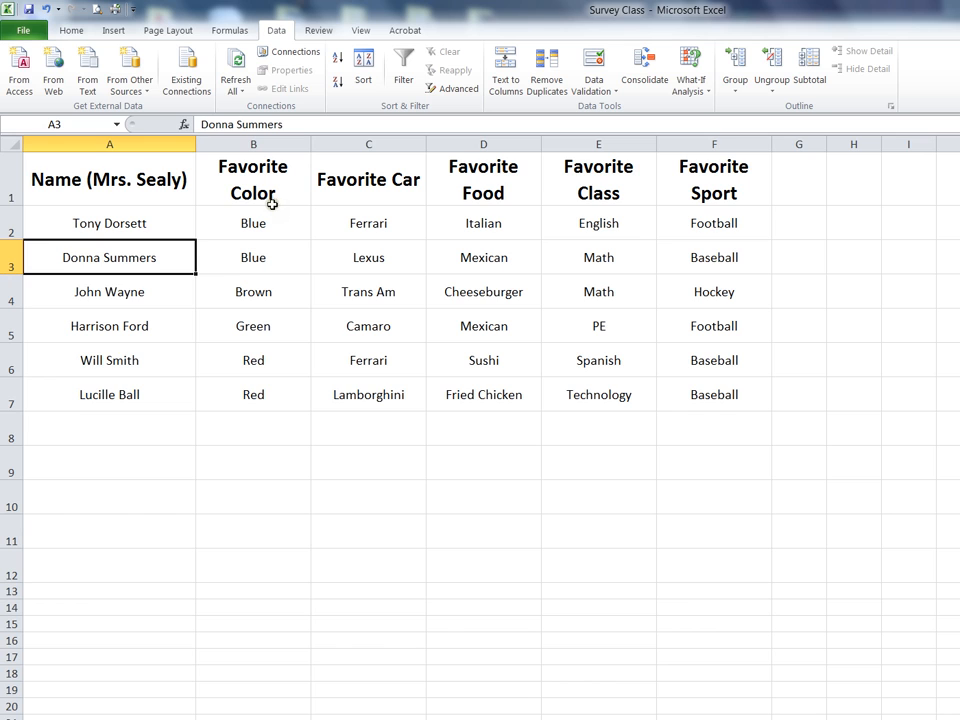
Sort the survey table by the Favorite Sport column in A to Z order.
left_click(365, 70)
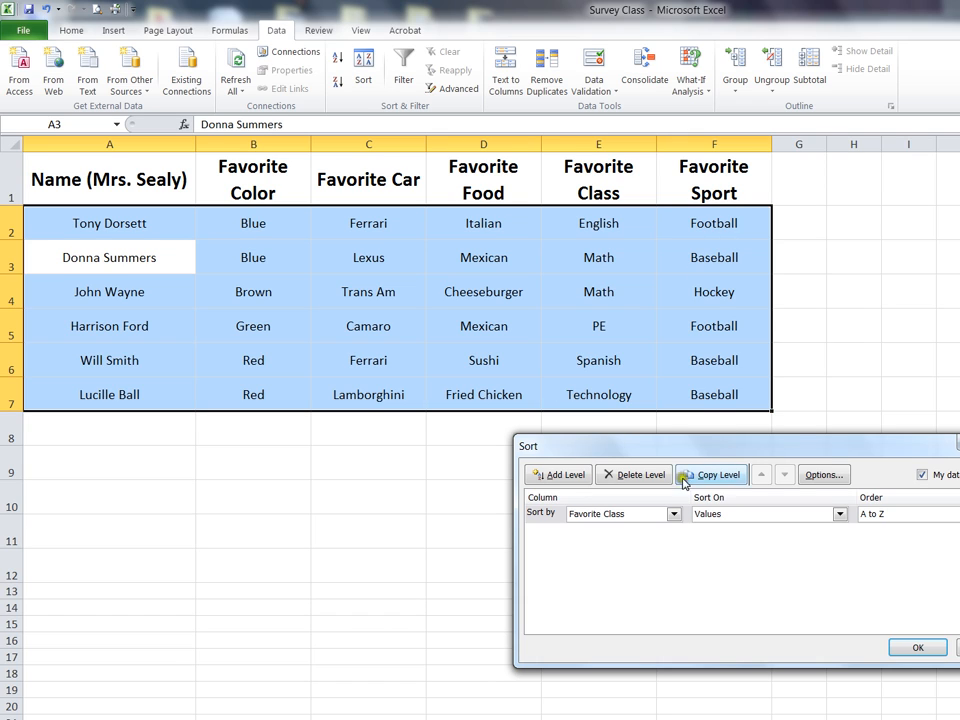
left_click(674, 514)
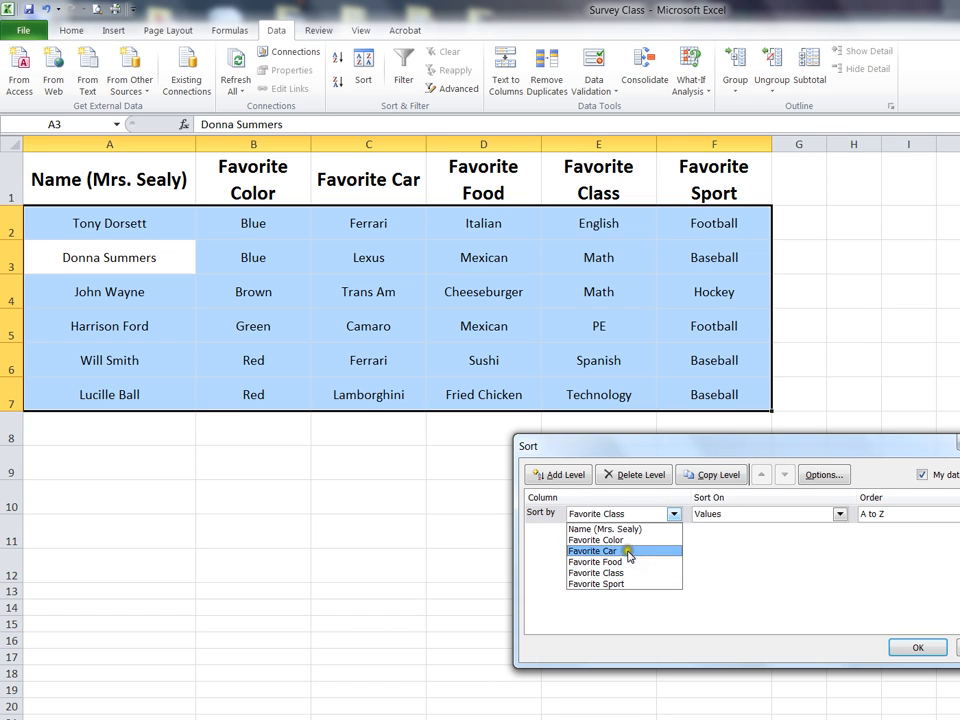
left_click(614, 583)
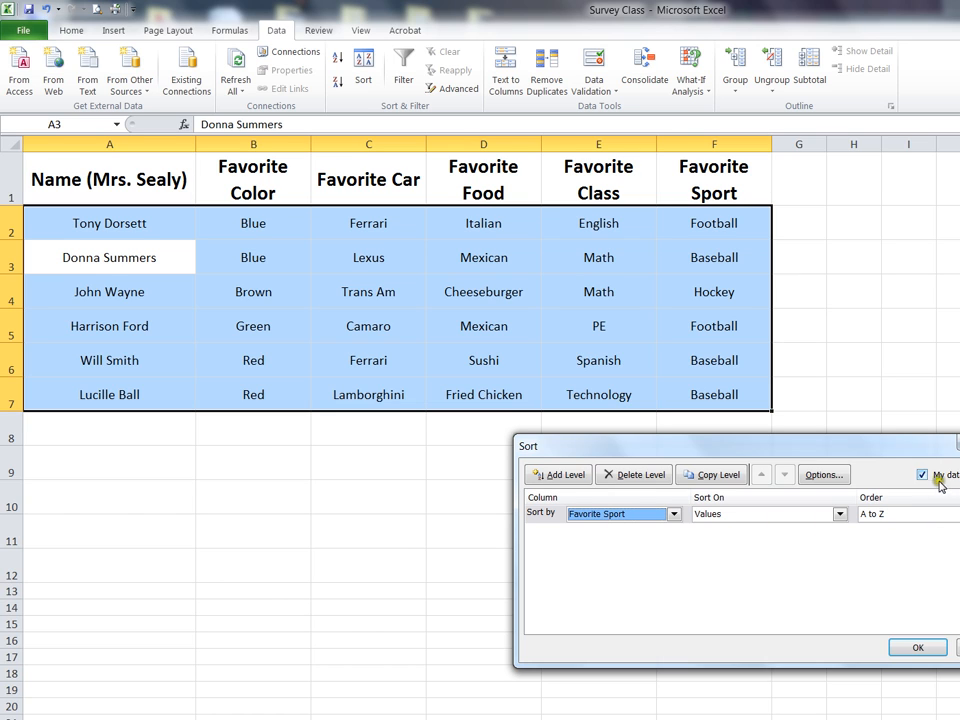
left_click(925, 649)
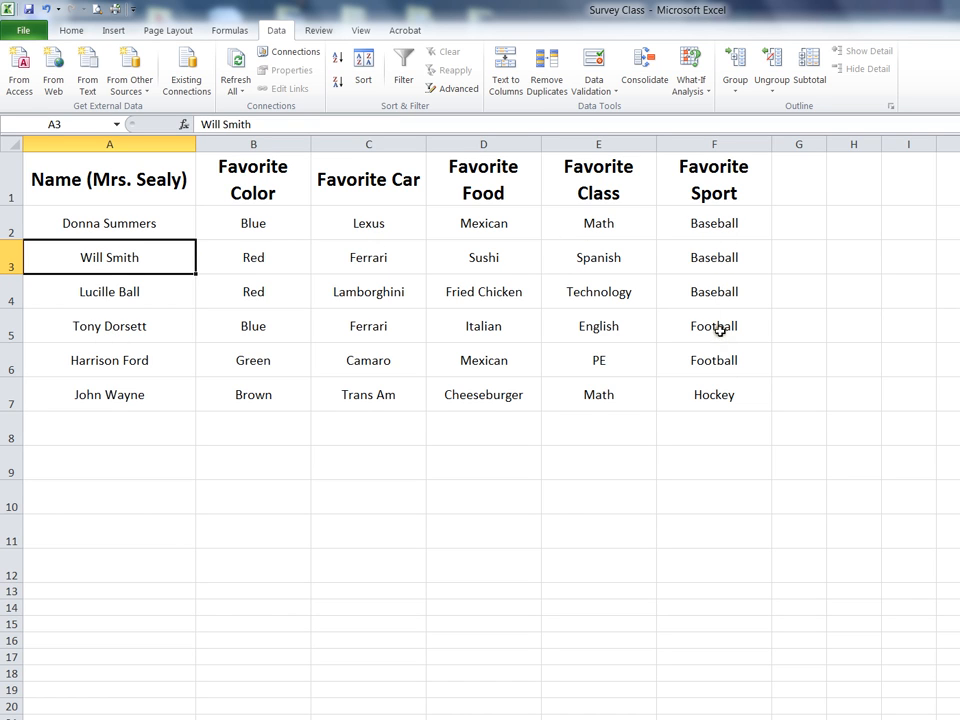
Save a copy of the sport-sorted workbook in the same folder under the file name Survey Sport.
left_click(21, 32)
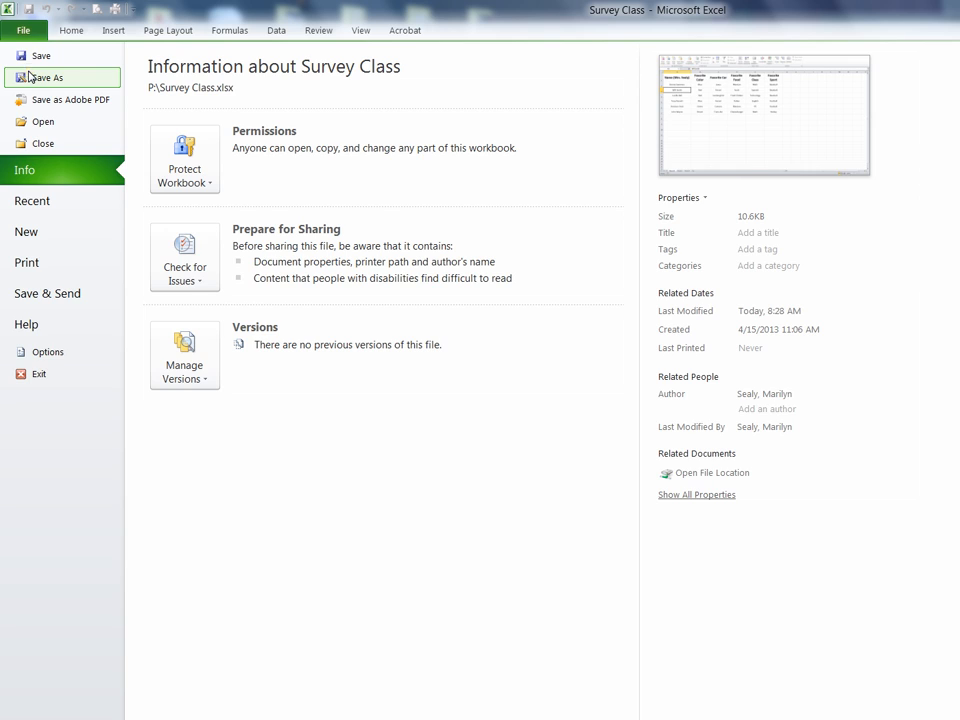
left_click(38, 77)
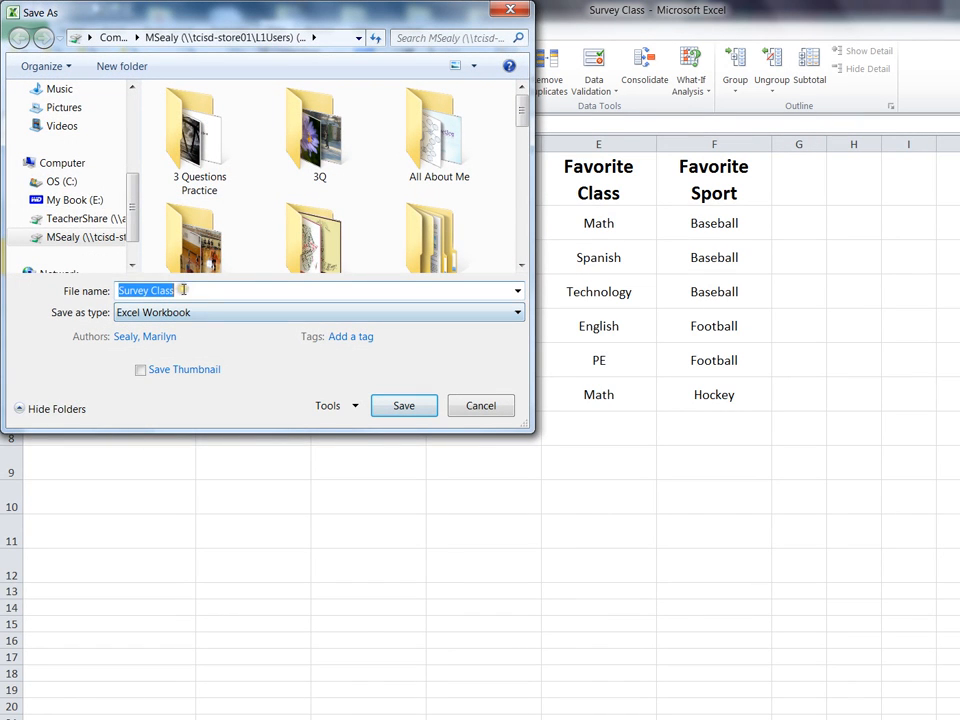
left_click(214, 285)
key("BackSpace")
key("BackSpace")
key("BackSpace")
key("BackSpace")
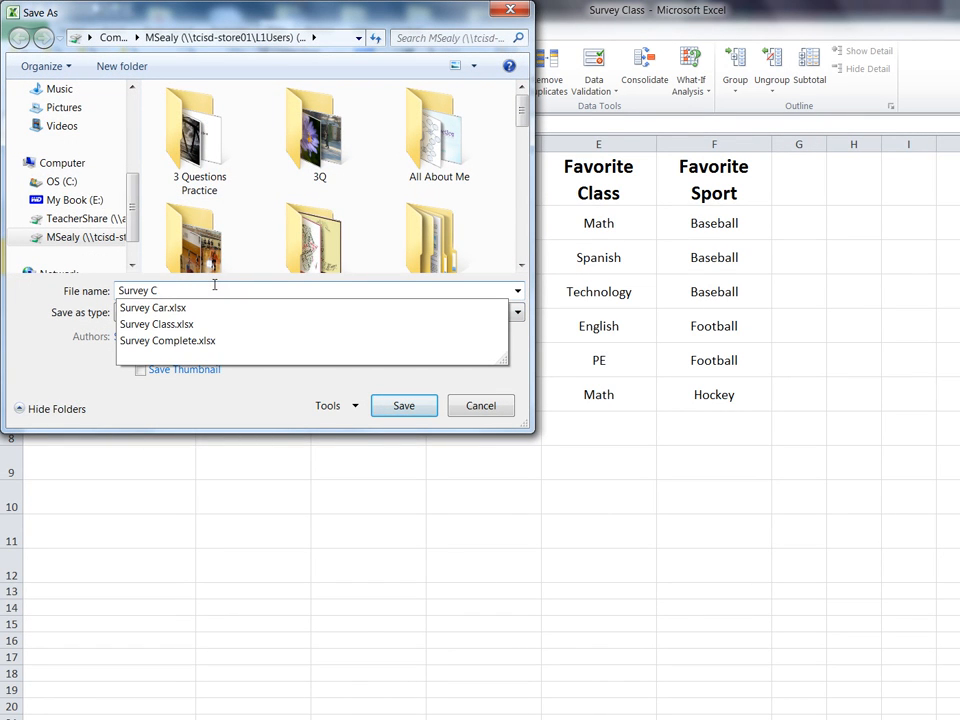
key("BackSpace")
type("Sp")
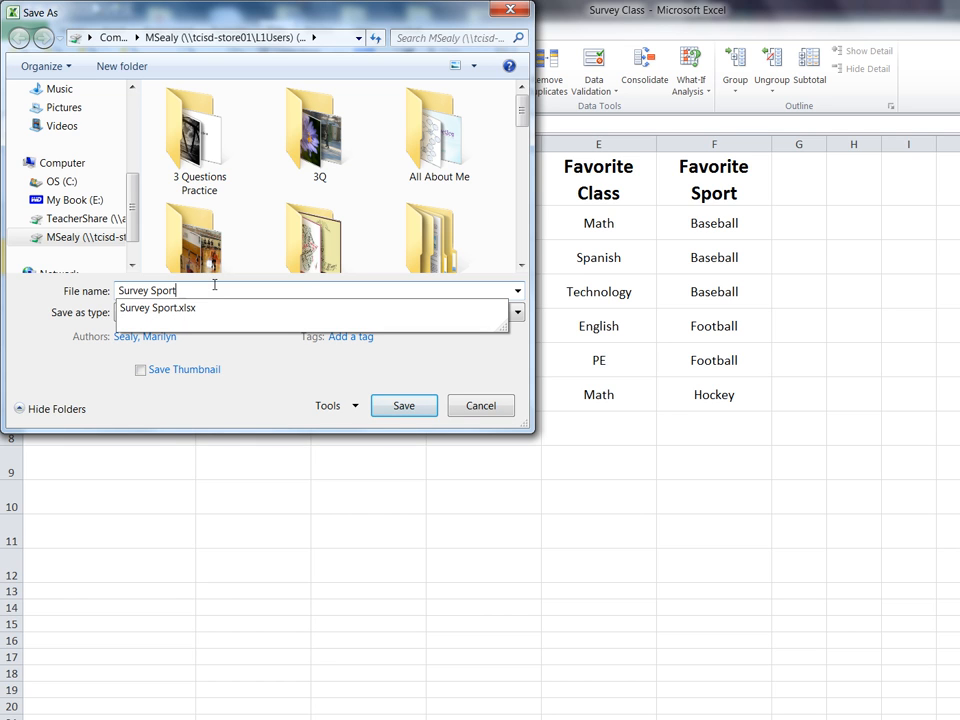
type("ort")
left_click(401, 408)
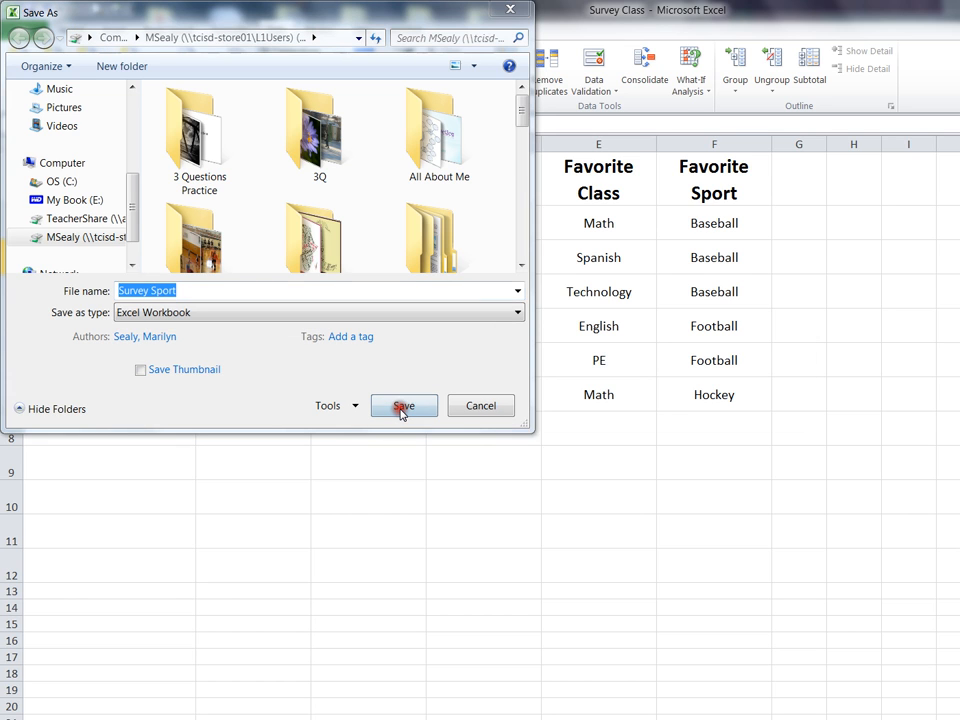
left_click(716, 408)
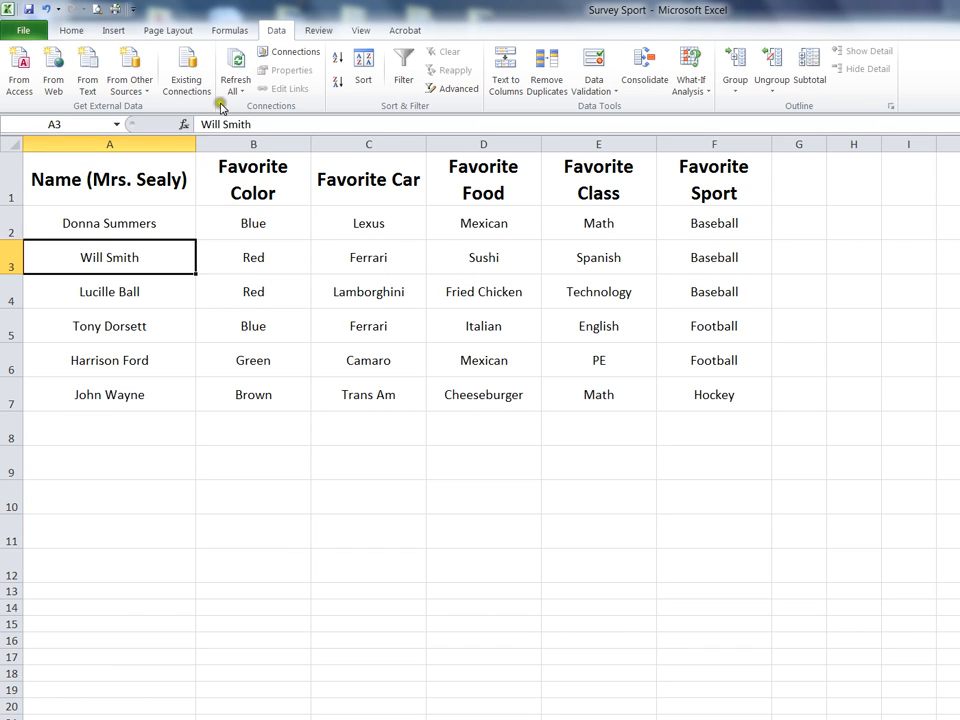
Sort the survey table by Favorite Sport with the Name column as a second level, both A to Z.
left_click(366, 66)
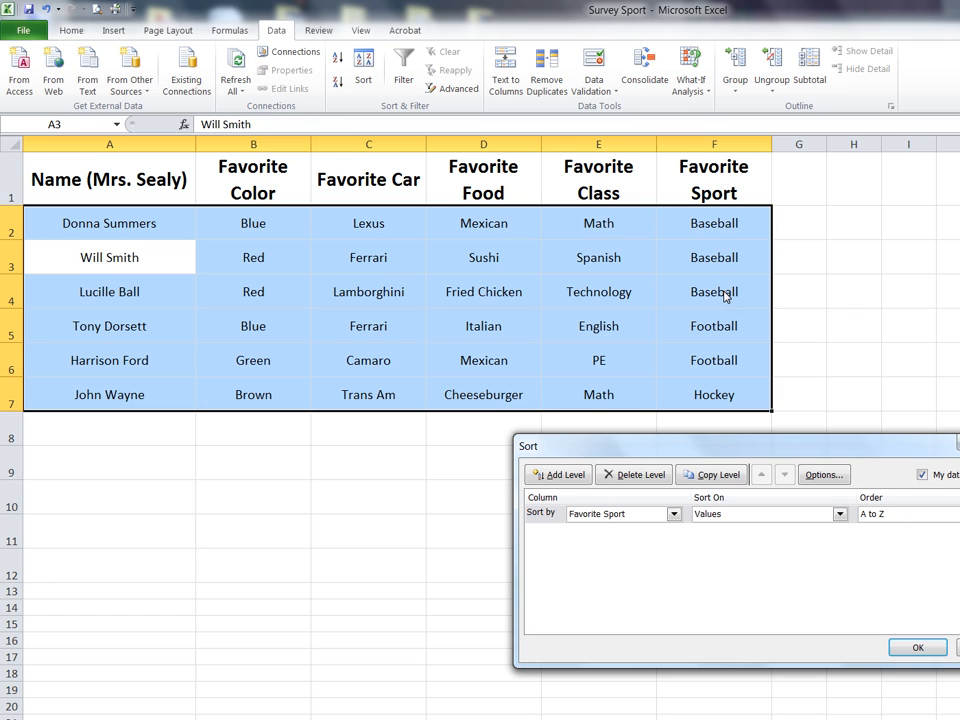
left_click(553, 476)
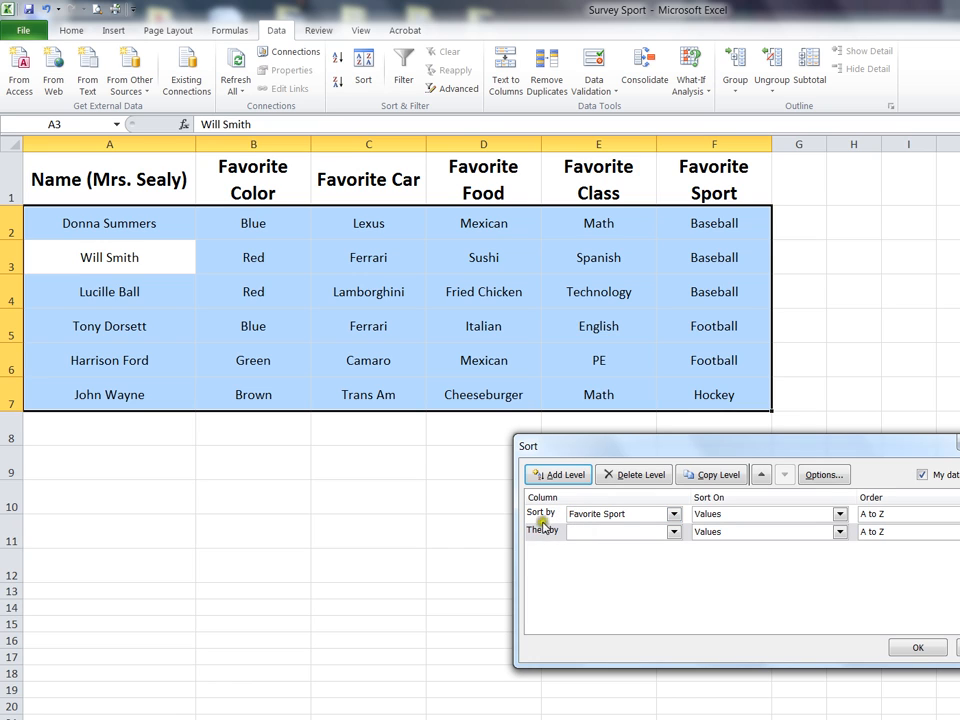
left_click(672, 534)
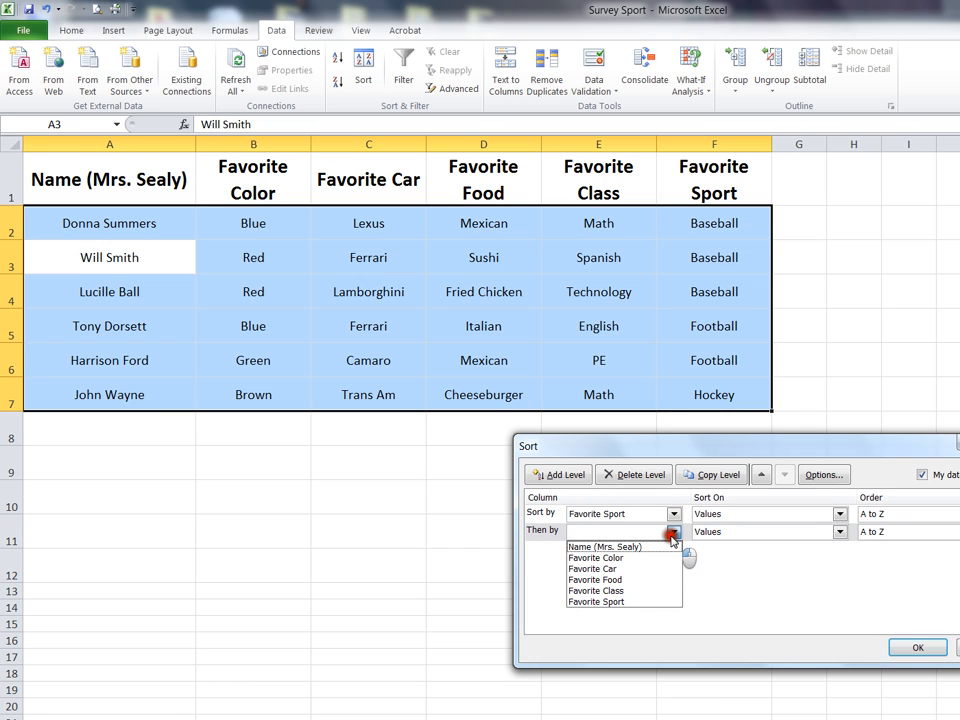
left_click(590, 547)
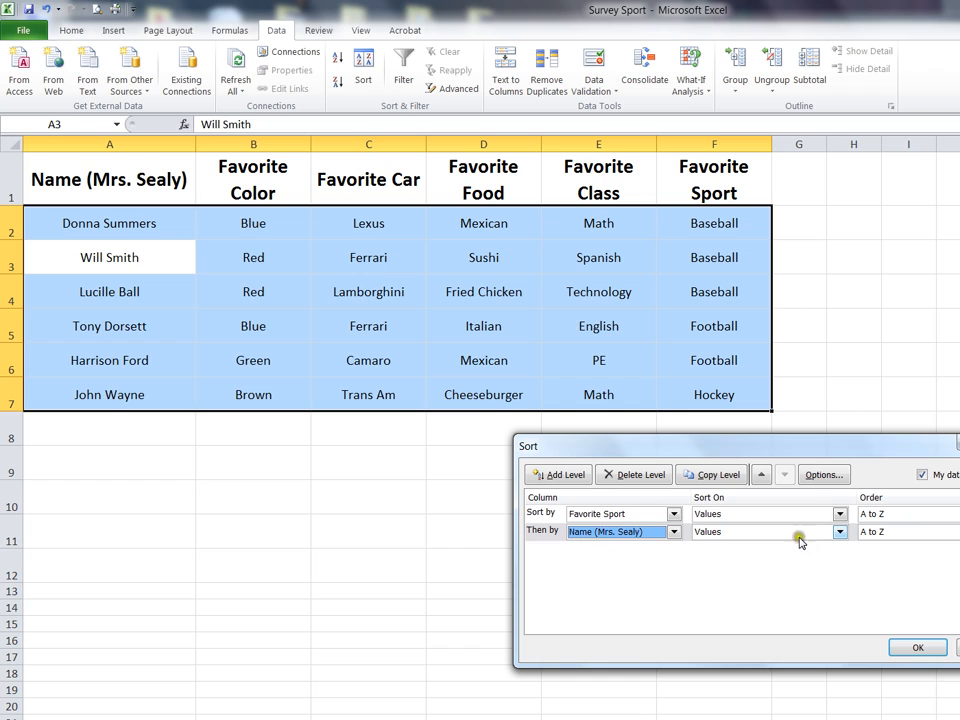
left_click(917, 648)
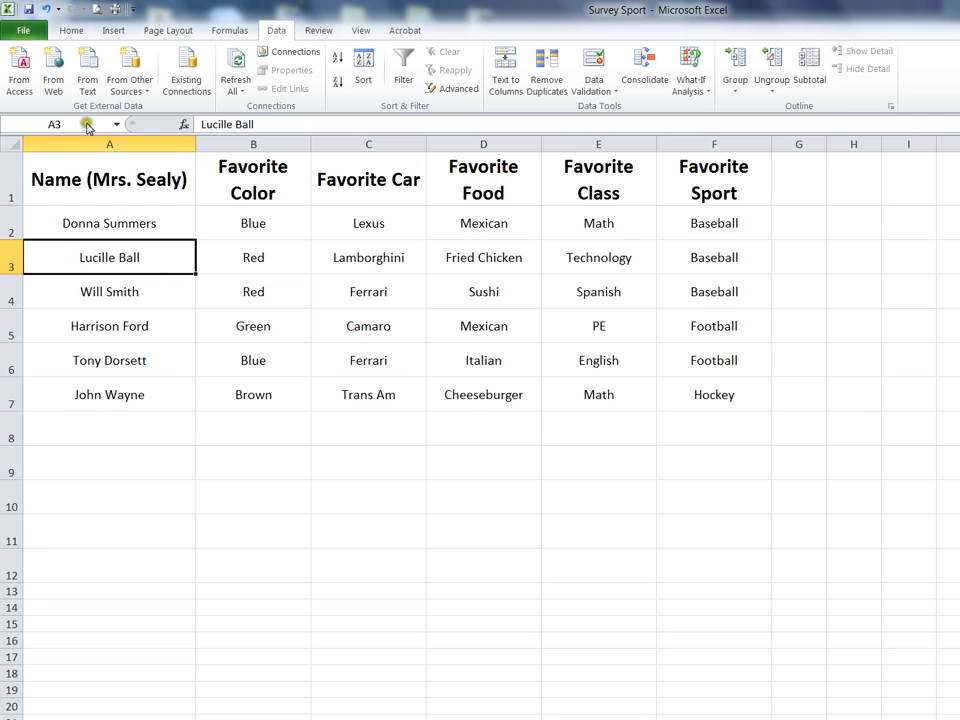
Save a copy of the two-level sorted workbook in the same folder under the file name Survey Double.
left_click(27, 29)
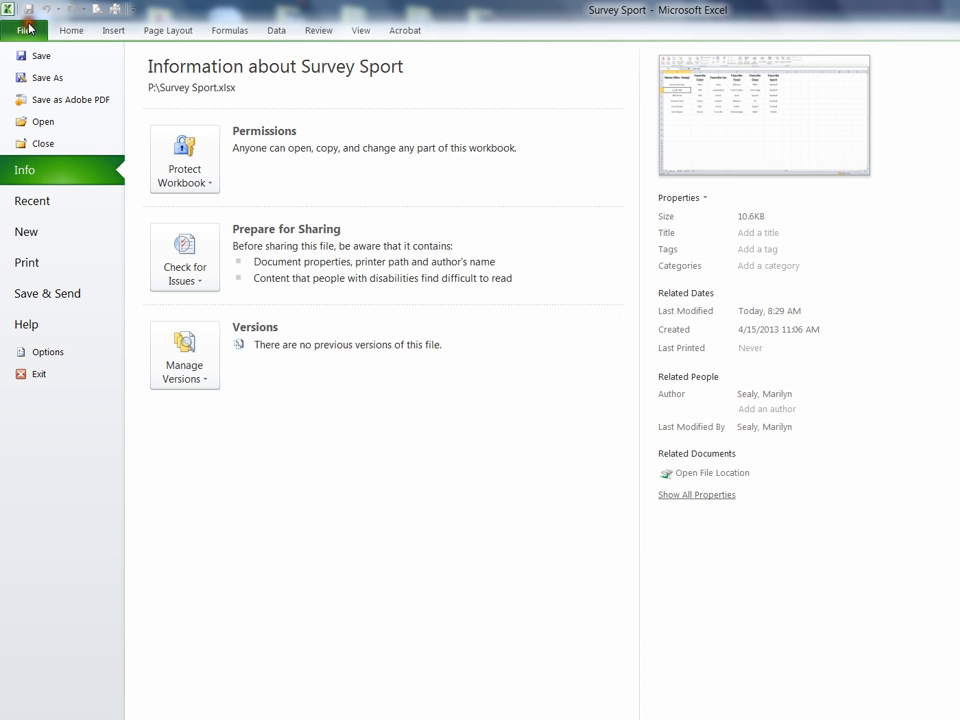
left_click(41, 77)
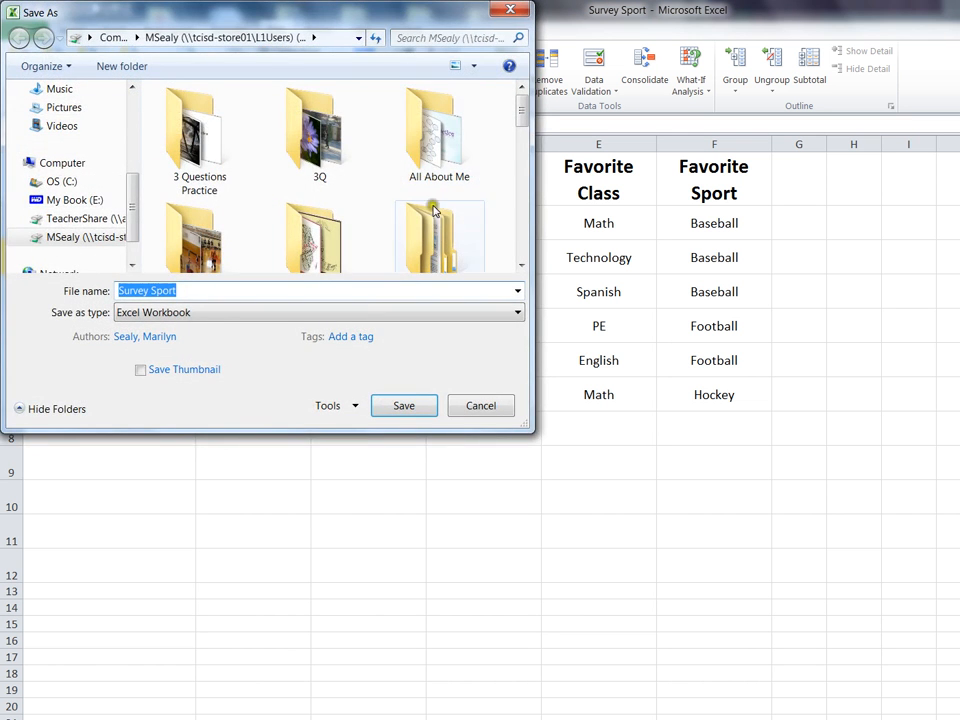
left_click(180, 292)
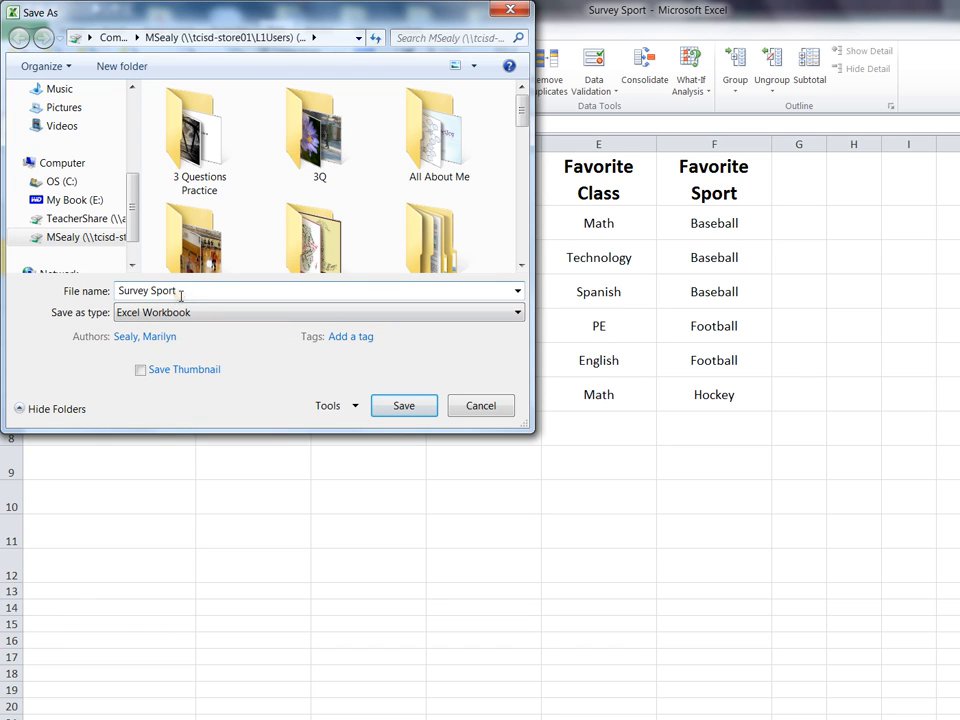
key("BackSpace")
key("BackSpace")
key("BackSpace")
key("BackSpace")
type("Double")
left_click(405, 412)
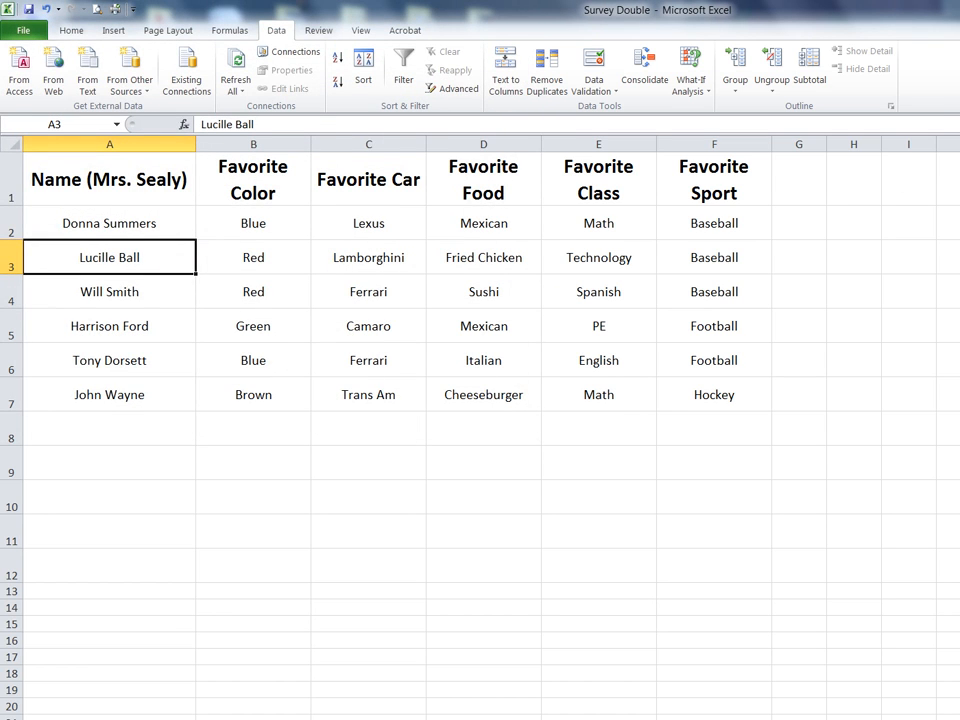